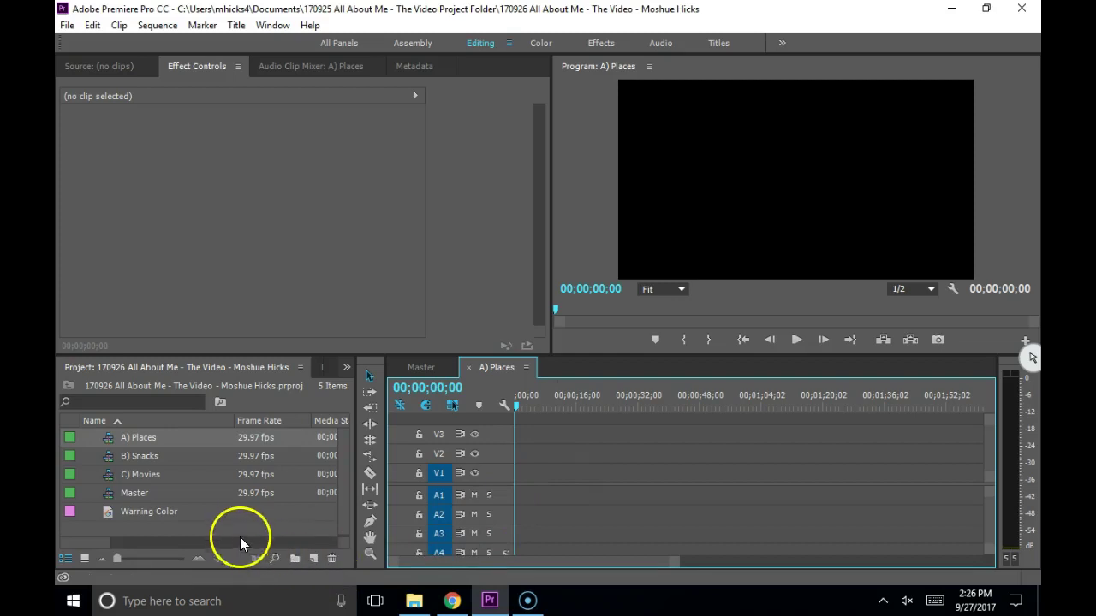
Import the whole Final Images folder from Documents > 170925 All About Me - The Video Project Folder into the project
{"action": "left_click", "coordinate": [68, 28]}
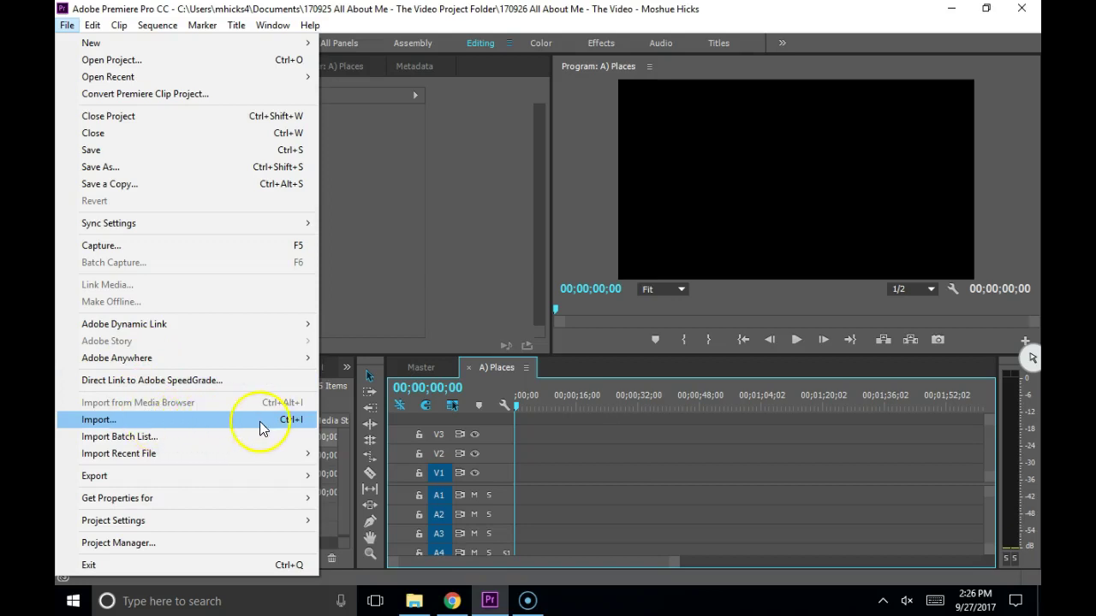
{"action": "left_click", "coordinate": [346, 500]}
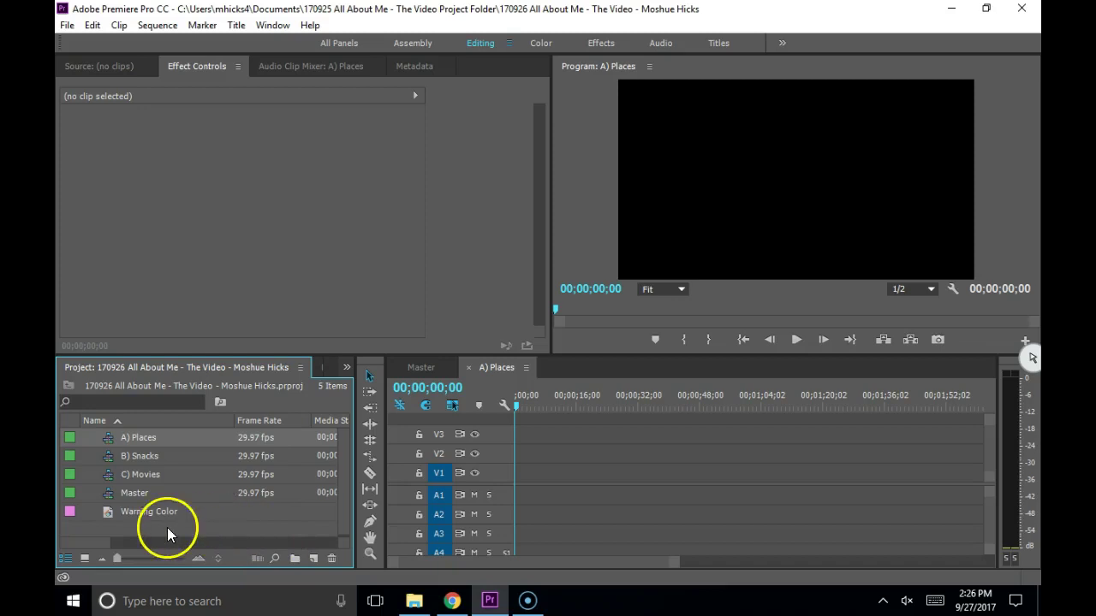
{"action": "double_click", "coordinate": [126, 530]}
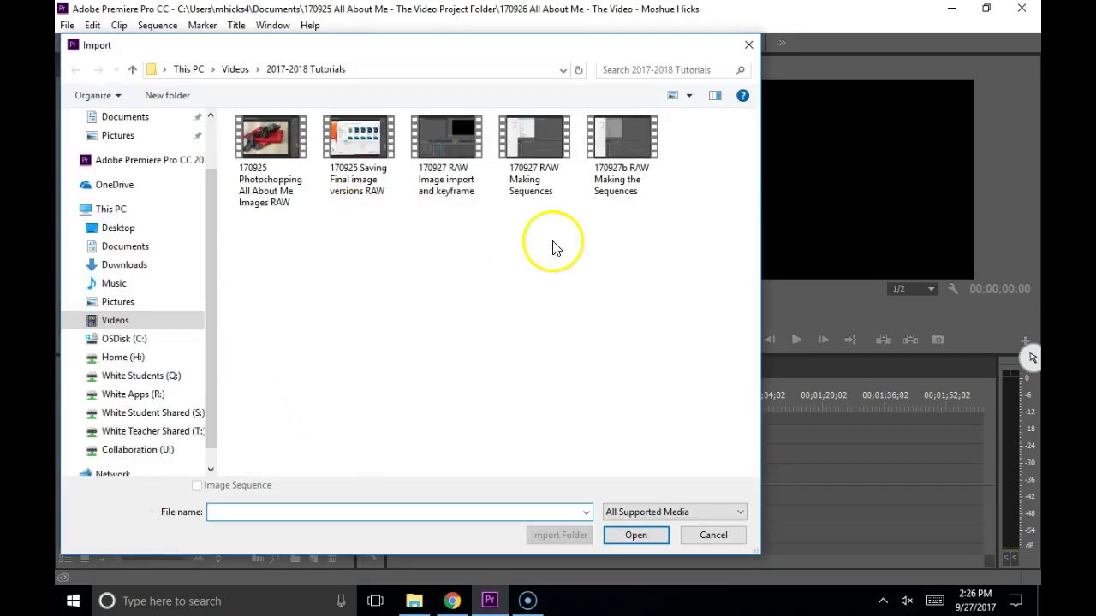
{"action": "scroll", "coordinate": [192, 206], "scroll_direction": "up", "scroll_amount": 2}
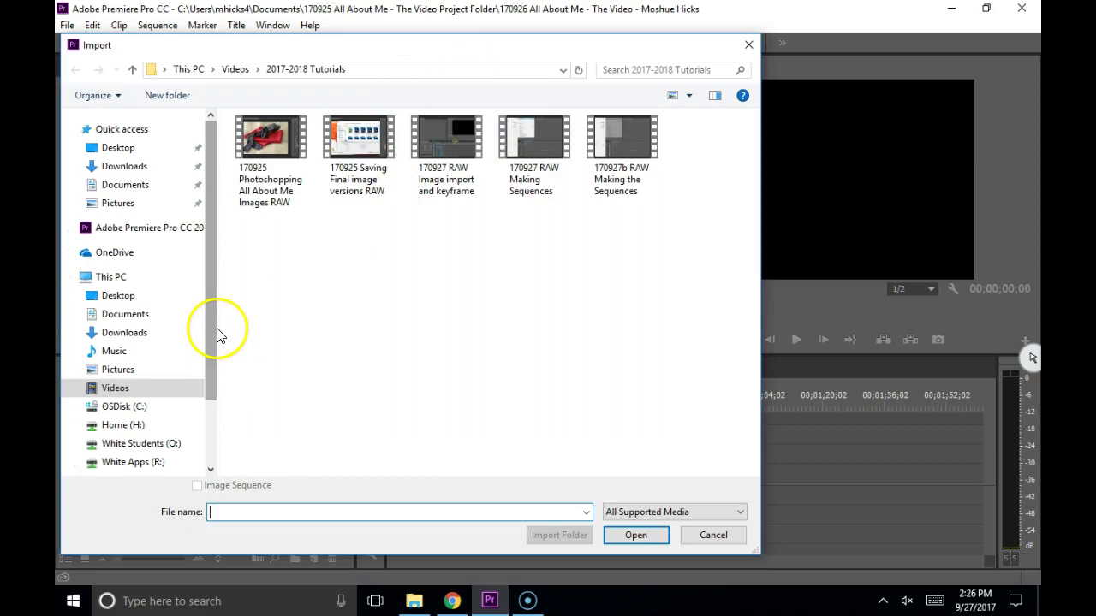
{"action": "left_click", "coordinate": [142, 317]}
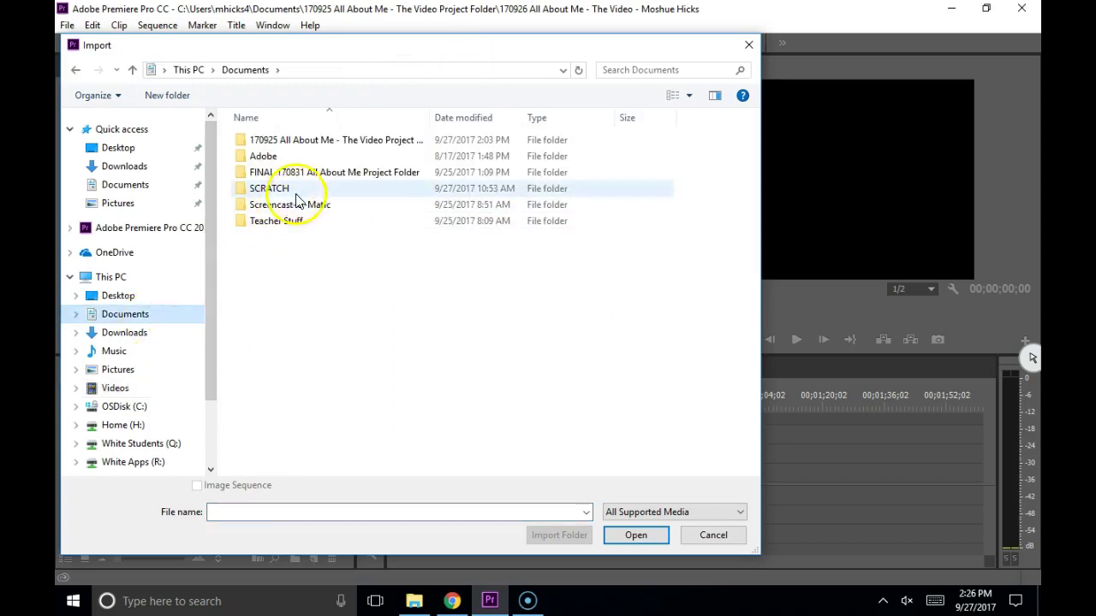
{"action": "double_click", "coordinate": [330, 141]}
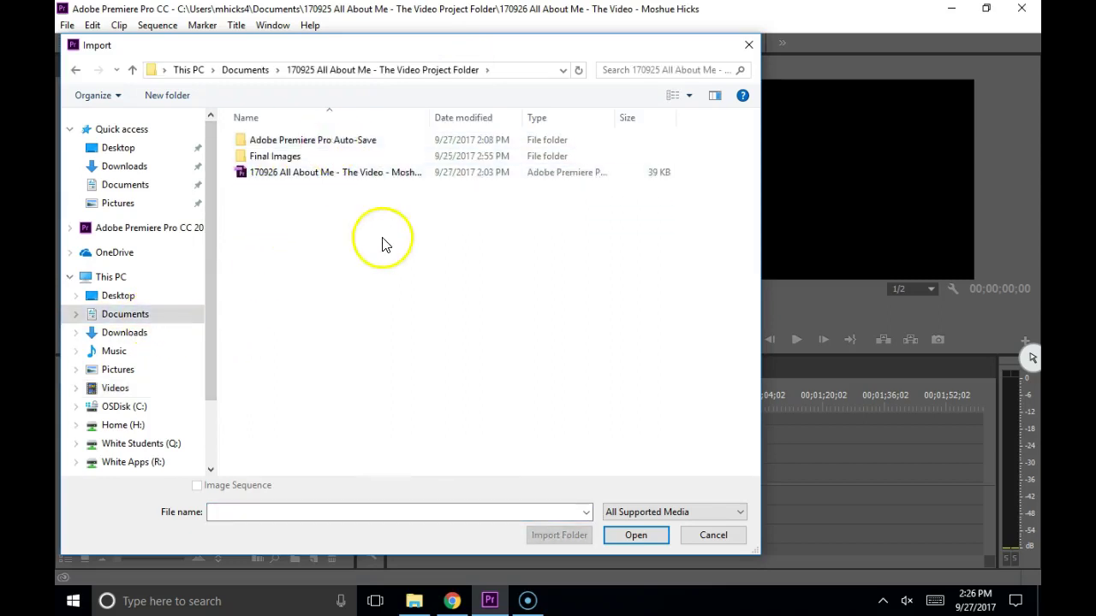
{"action": "left_click", "coordinate": [289, 159]}
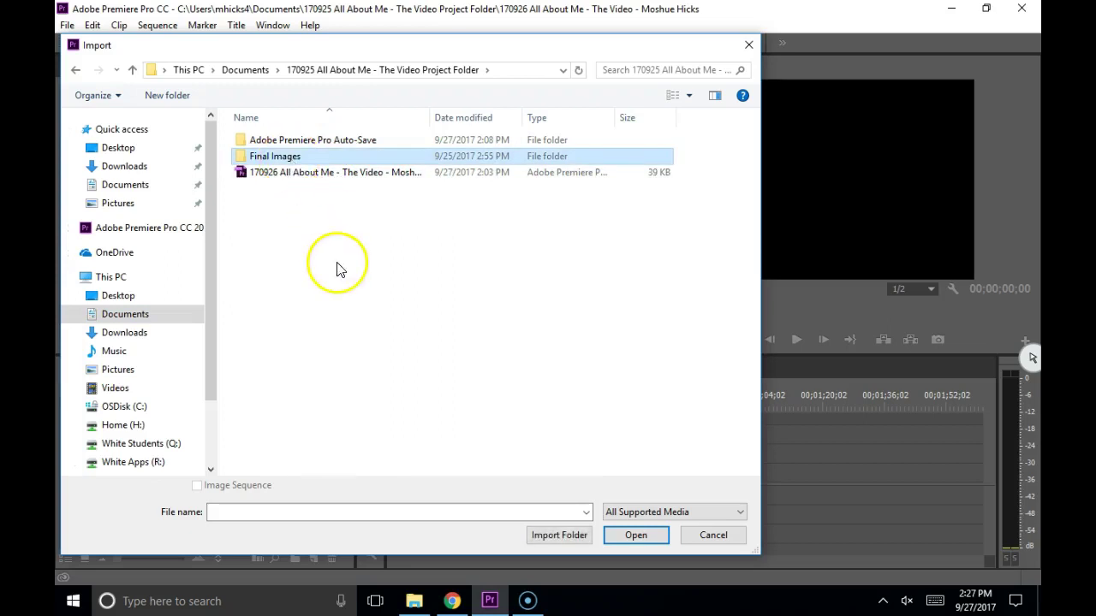
{"action": "double_click", "coordinate": [289, 158]}
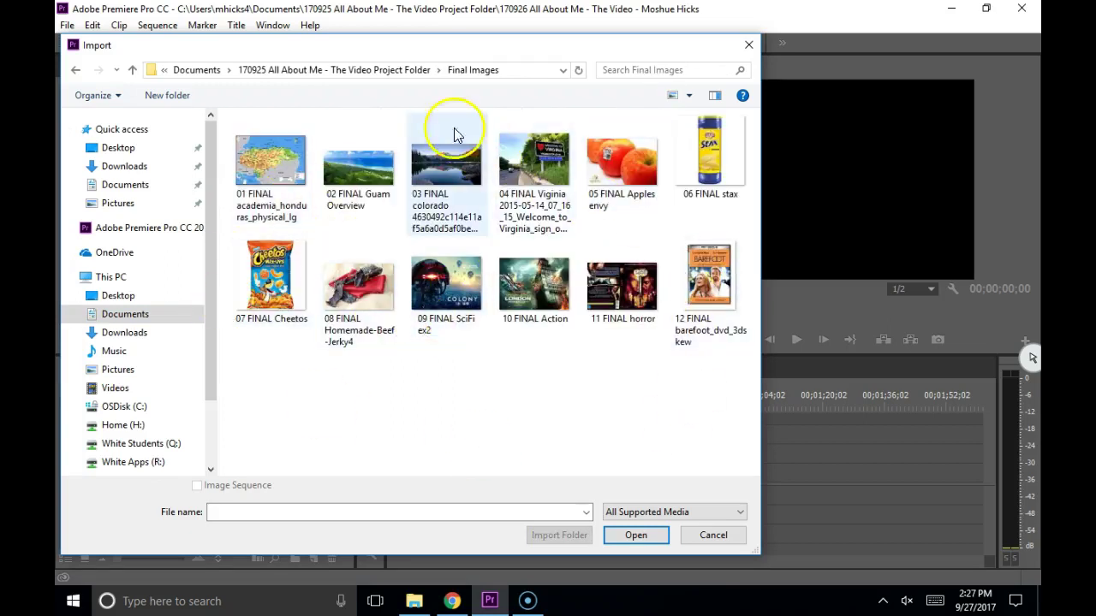
{"action": "left_click", "coordinate": [401, 70]}
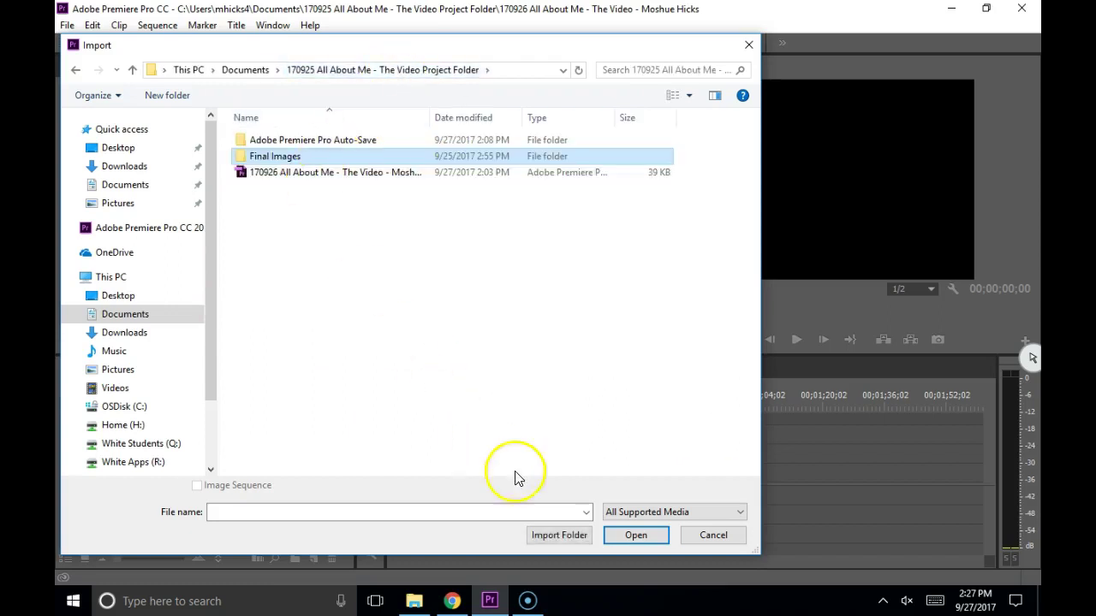
{"action": "left_click", "coordinate": [571, 536]}
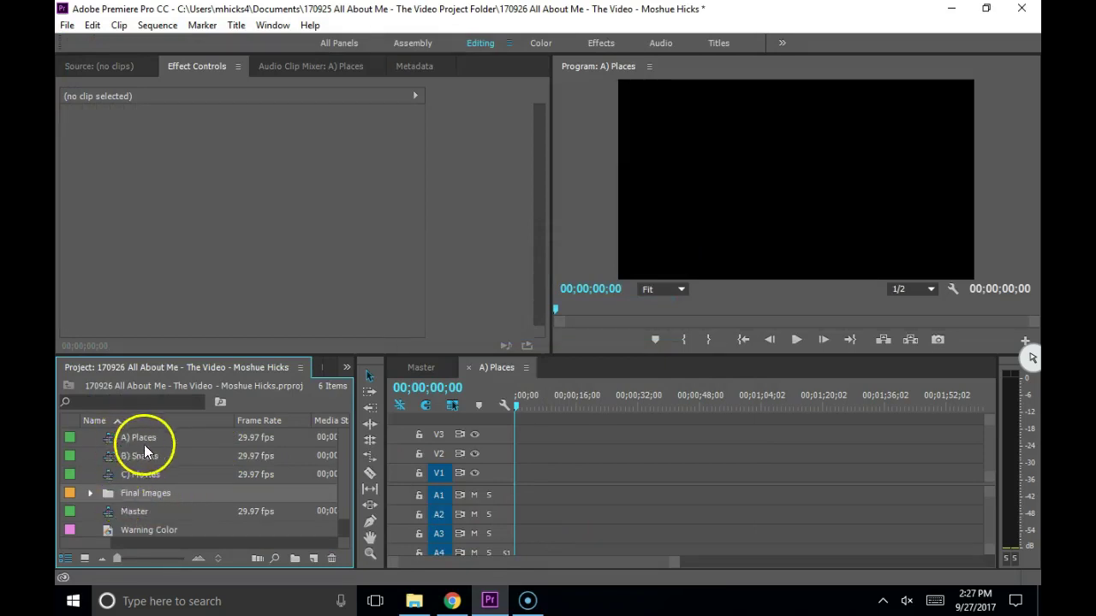
Expand the Final Images bin and place images 01 to 04 together on track V2 at the start of the A) Places sequence
{"action": "left_click", "coordinate": [90, 493]}
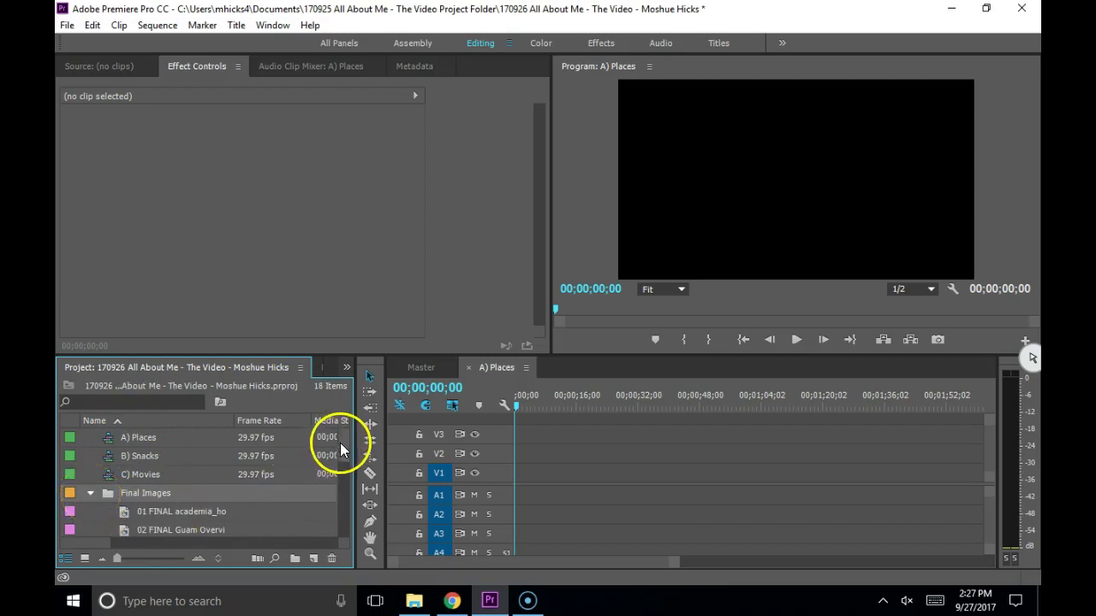
{"action": "left_click_drag", "start_coordinate": [341, 449], "coordinate": [344, 461]}
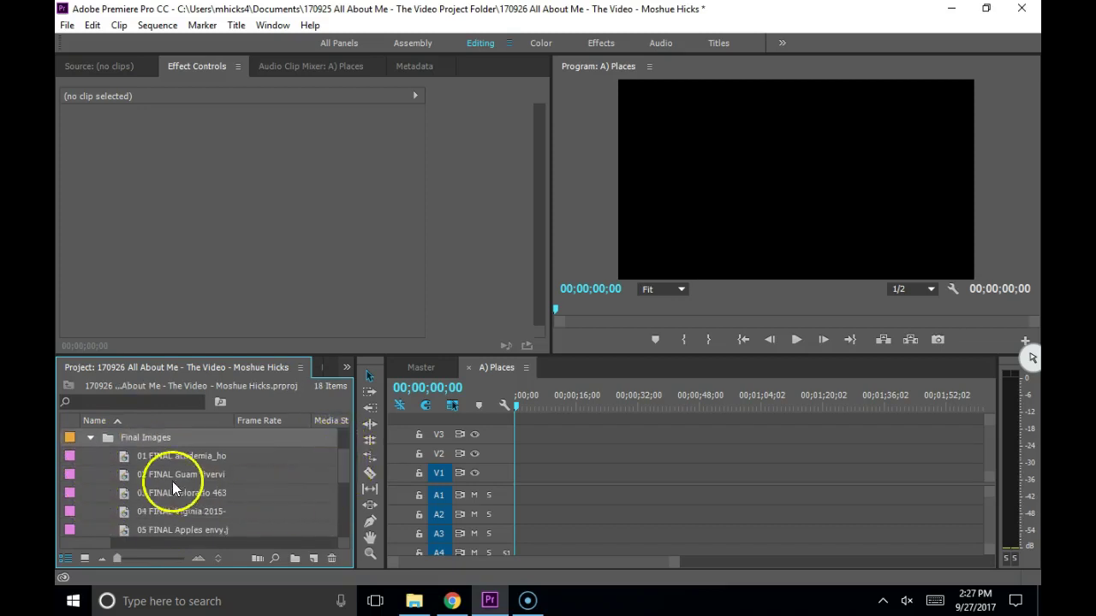
{"action": "left_click_drag", "start_coordinate": [98, 455], "coordinate": [274, 506]}
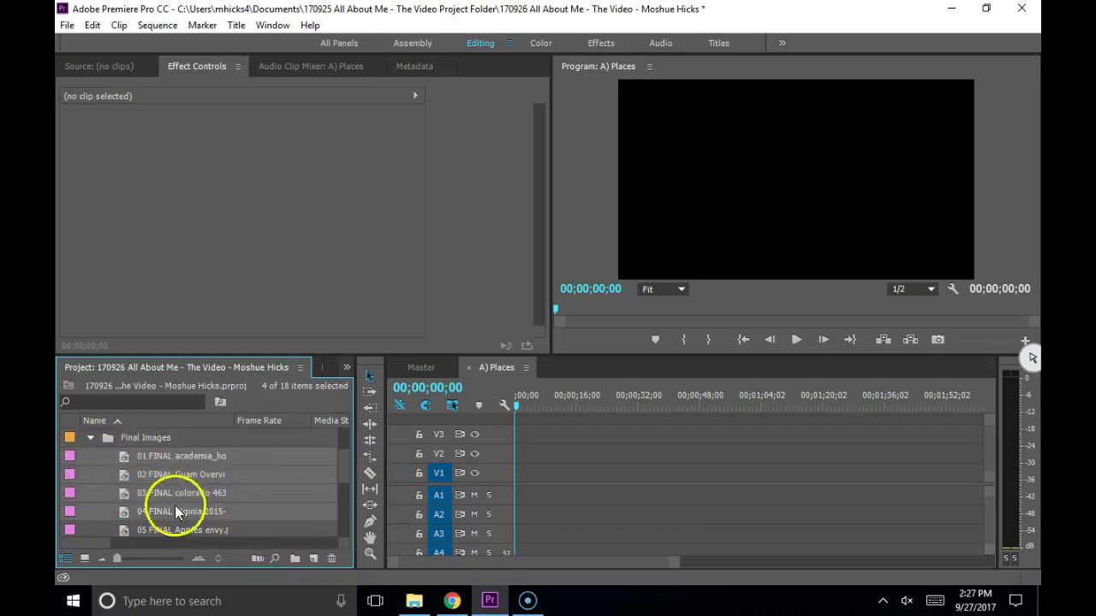
{"action": "left_click_drag", "start_coordinate": [122, 465], "coordinate": [526, 460]}
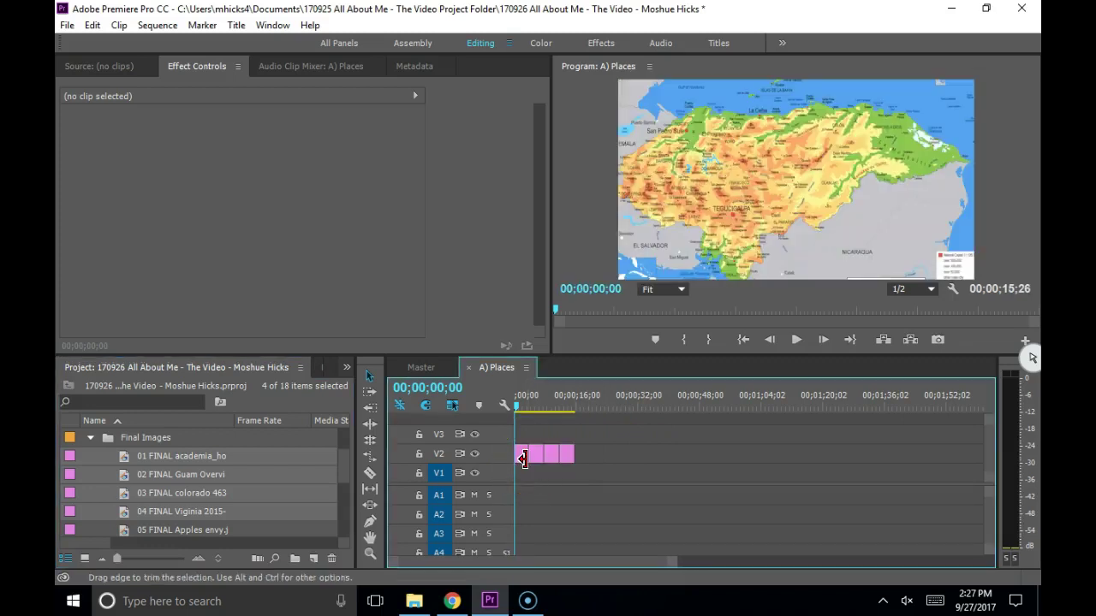
Play the sequence to preview the images, stop in the Colorado image, and return the playhead to 00;00;00;00
{"action": "key", "text": "space"}
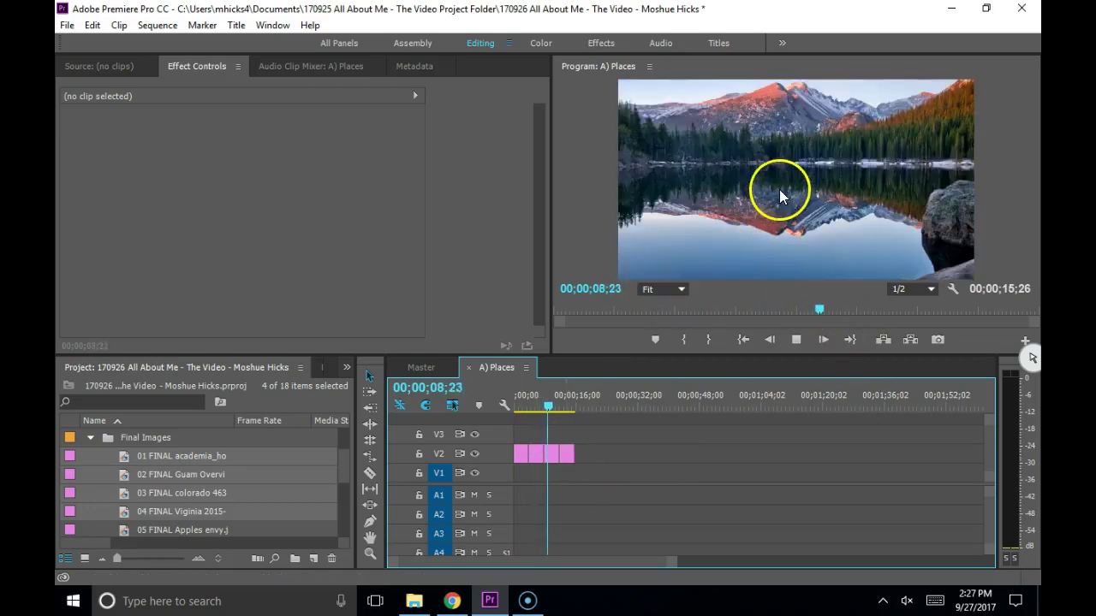
{"action": "key", "text": "space"}
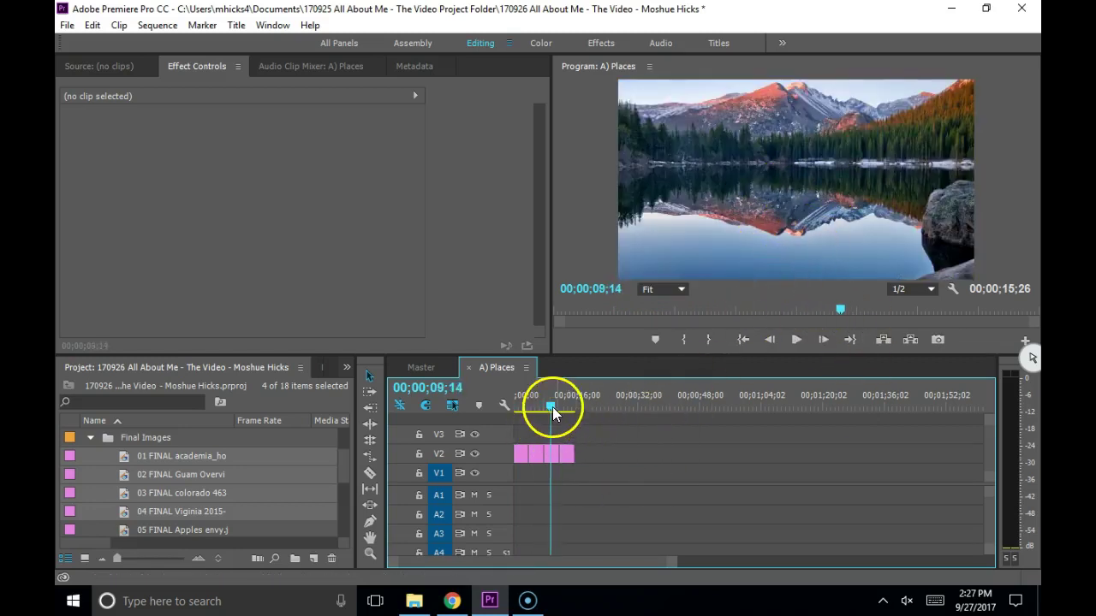
{"action": "left_click_drag", "start_coordinate": [550, 405], "coordinate": [499, 414]}
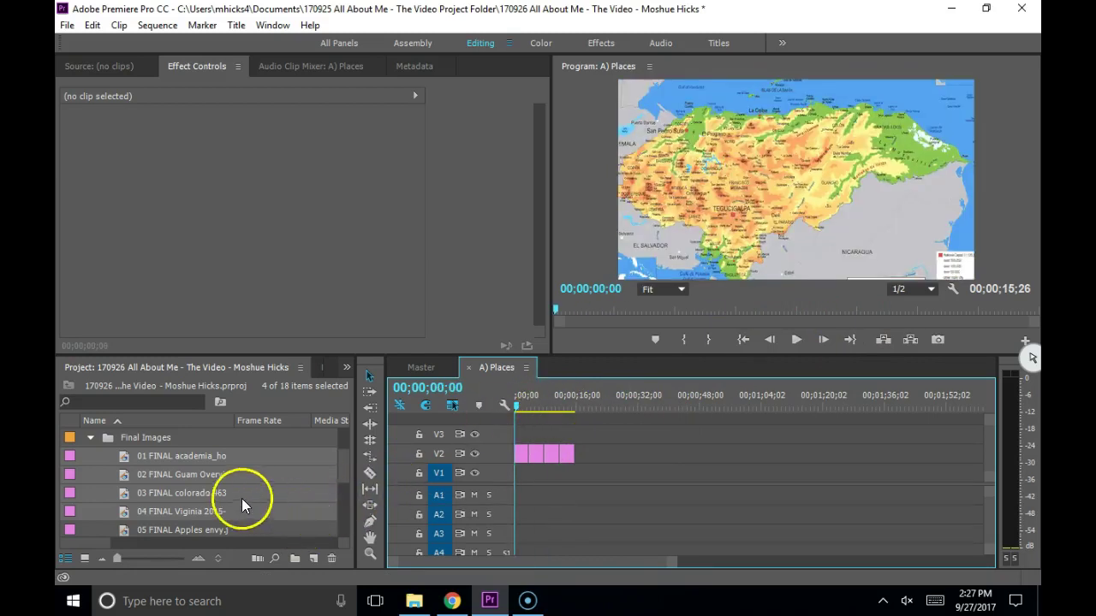
Collapse the Final Images bin and place the Warning Color clip on track V1 at the start of the sequence
{"action": "left_click", "coordinate": [90, 438]}
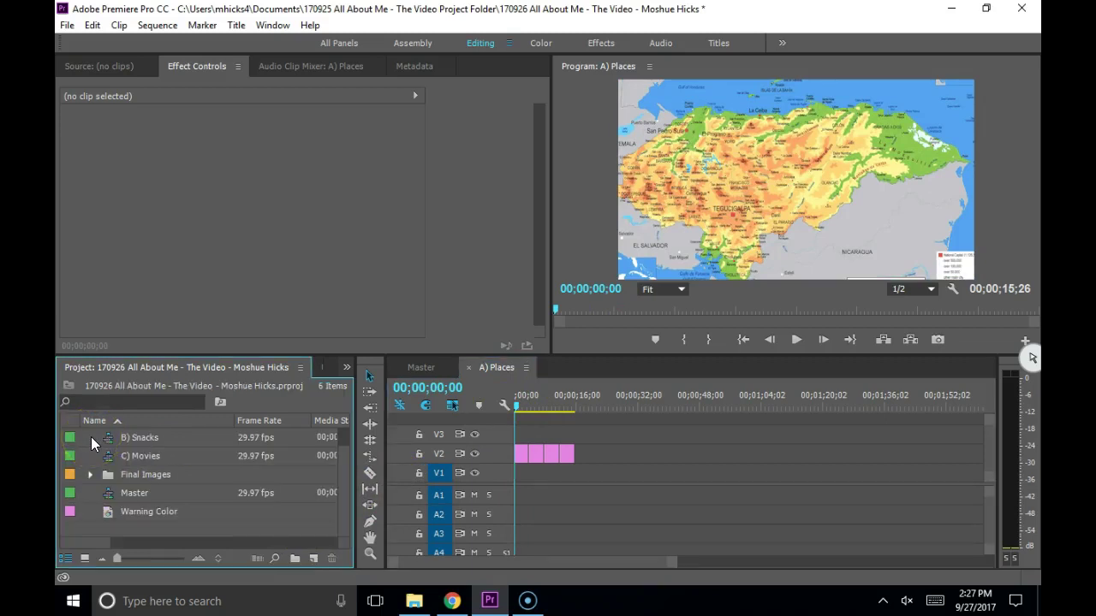
{"action": "left_click", "coordinate": [107, 513]}
{"action": "left_click_drag", "start_coordinate": [109, 512], "coordinate": [519, 479]}
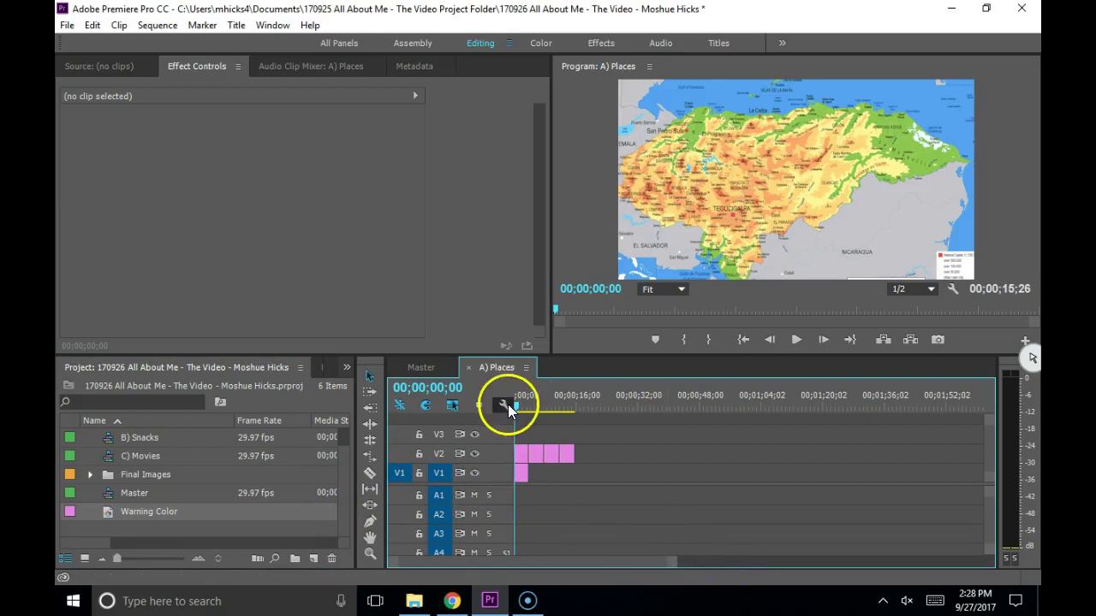
Move the playhead to 00;00;03;28, the end of the Warning Color clip, to compare it with the first image
{"action": "left_click_drag", "start_coordinate": [519, 404], "coordinate": [530, 398]}
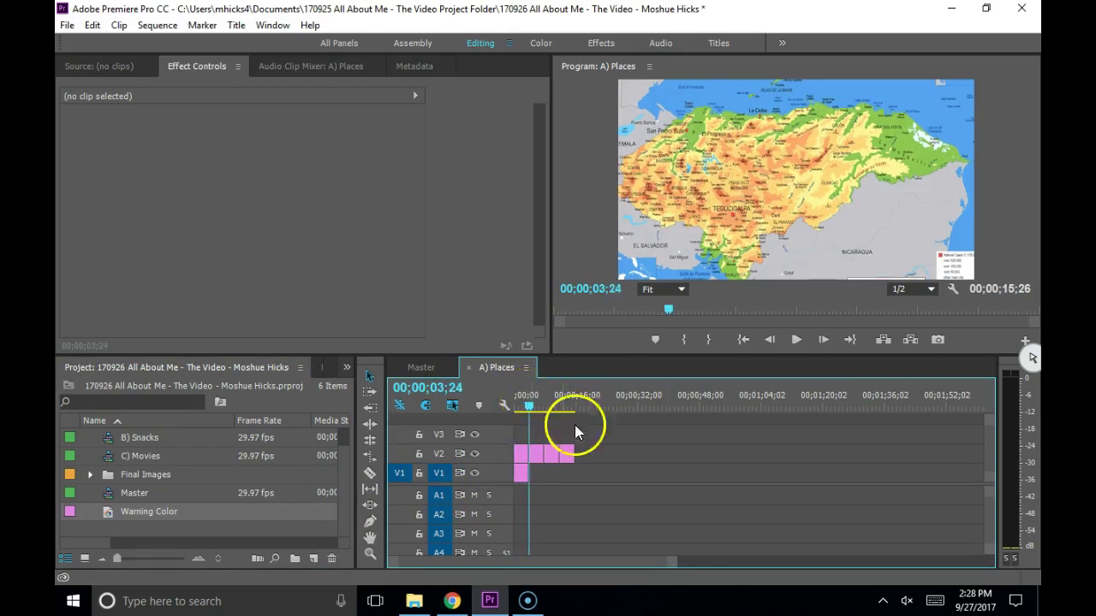
{"action": "left_click_drag", "start_coordinate": [673, 566], "coordinate": [590, 568]}
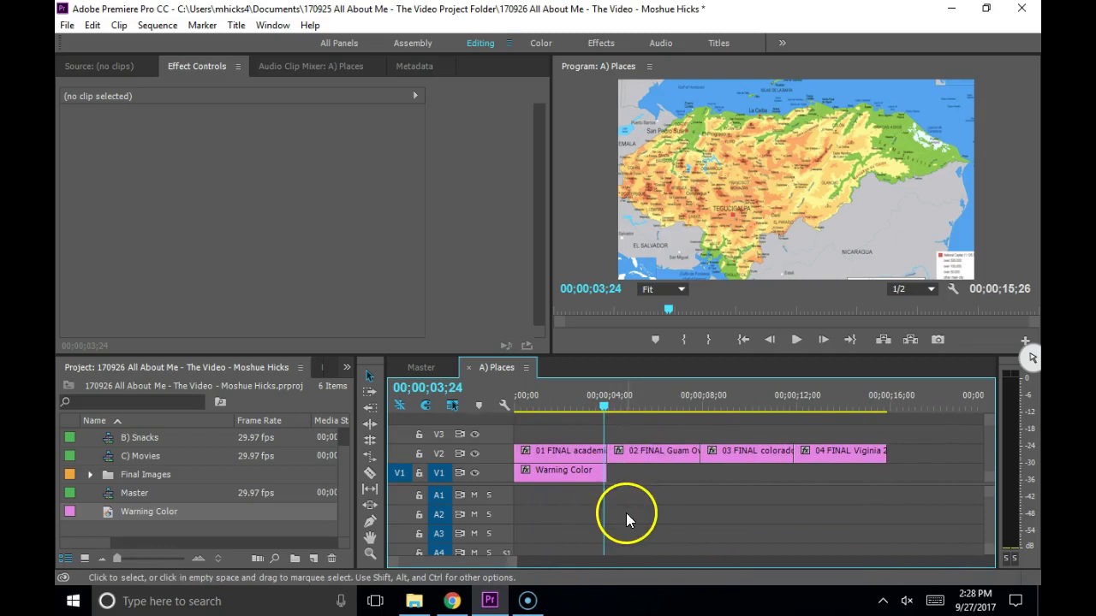
{"action": "left_click_drag", "start_coordinate": [604, 407], "coordinate": [606, 411]}
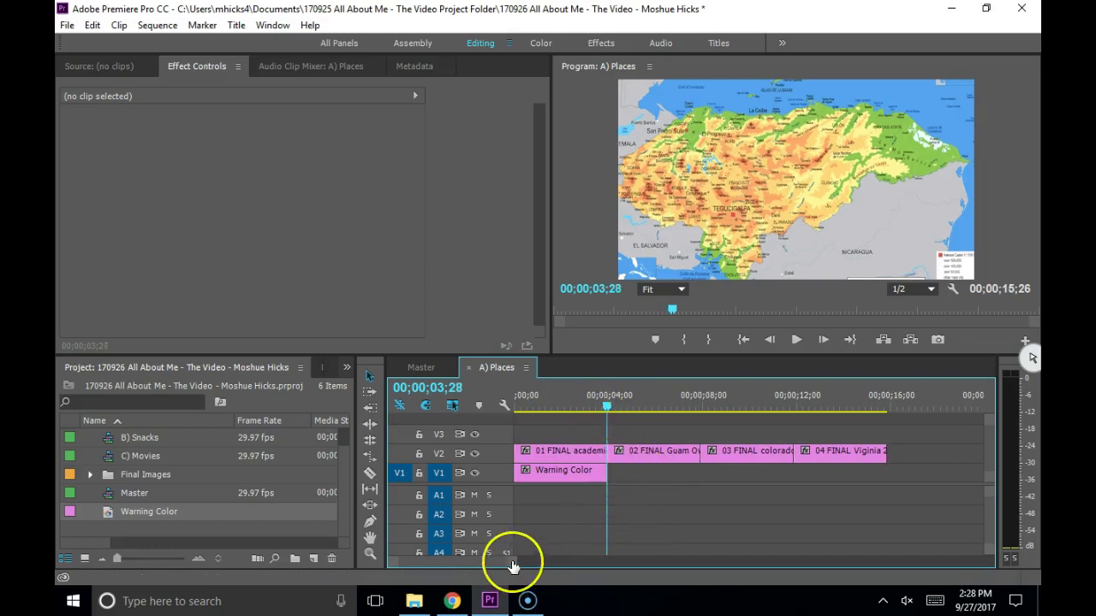
{"action": "left_click_drag", "start_coordinate": [512, 567], "coordinate": [677, 575]}
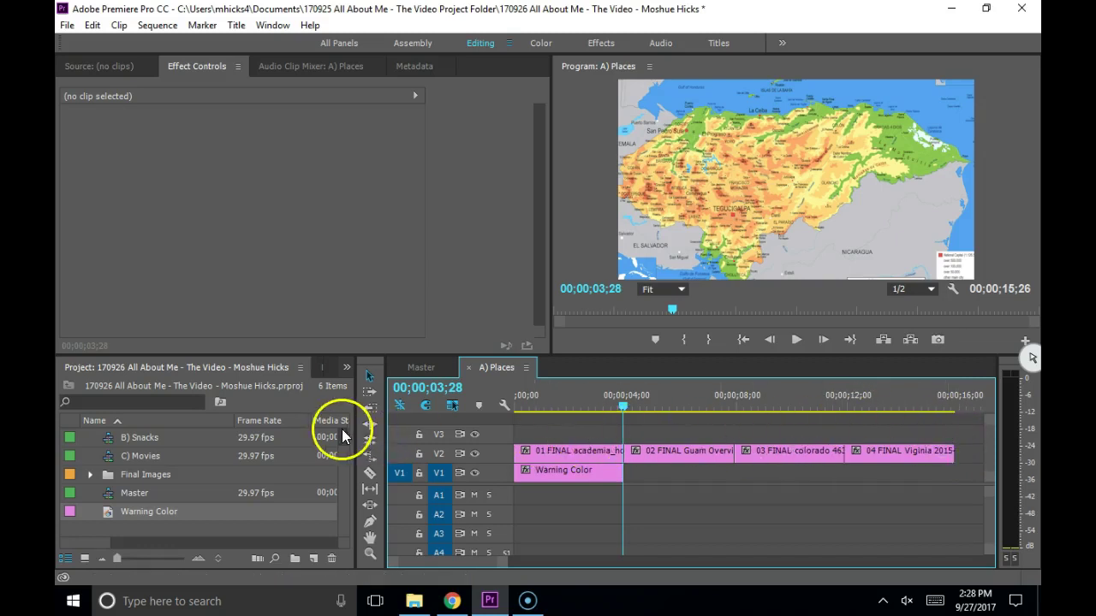
Try resizing the project, tools and timeline panels to give the timeline more width and height
{"action": "left_click_drag", "start_coordinate": [354, 433], "coordinate": [249, 432]}
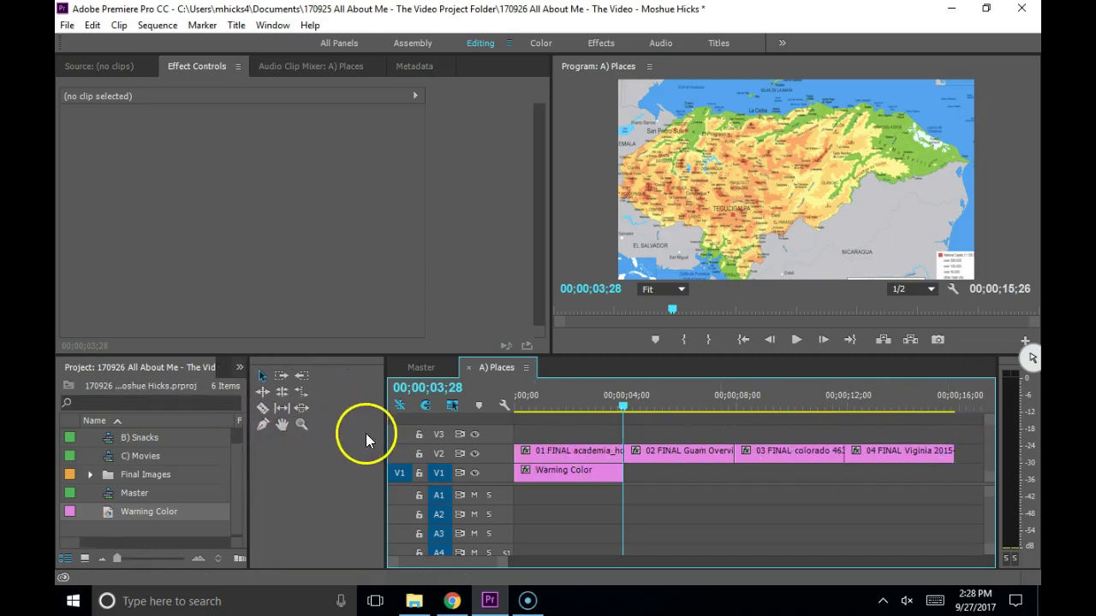
{"action": "left_click_drag", "start_coordinate": [387, 432], "coordinate": [291, 444]}
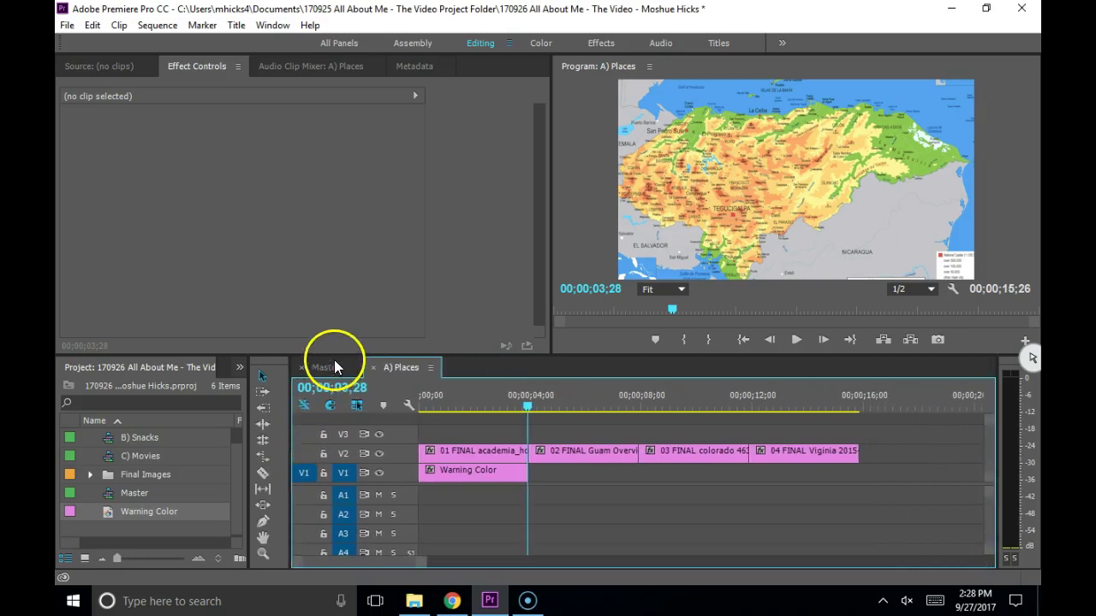
{"action": "left_click_drag", "start_coordinate": [335, 355], "coordinate": [344, 157]}
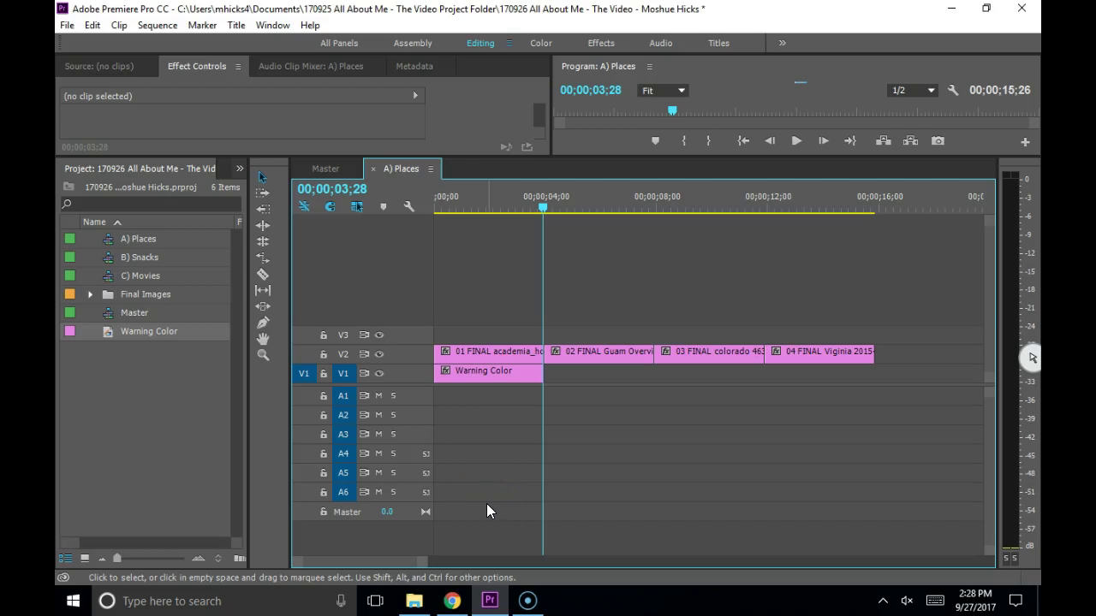
Reset the Editing workspace to its saved layout
{"action": "left_click", "coordinate": [275, 25]}
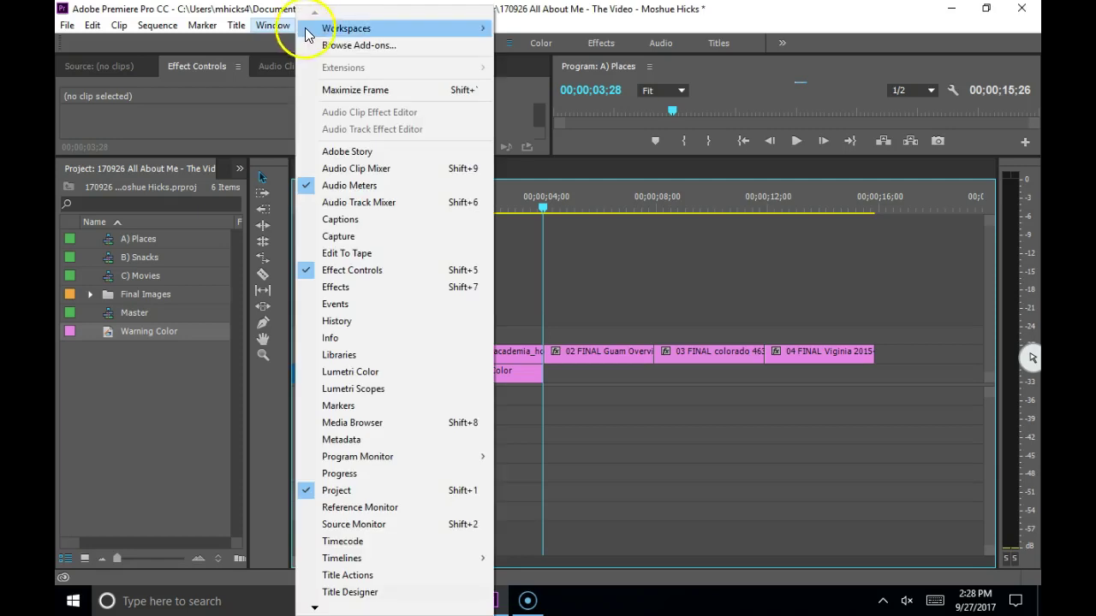
{"action": "mouse_move", "coordinate": [319, 31]}
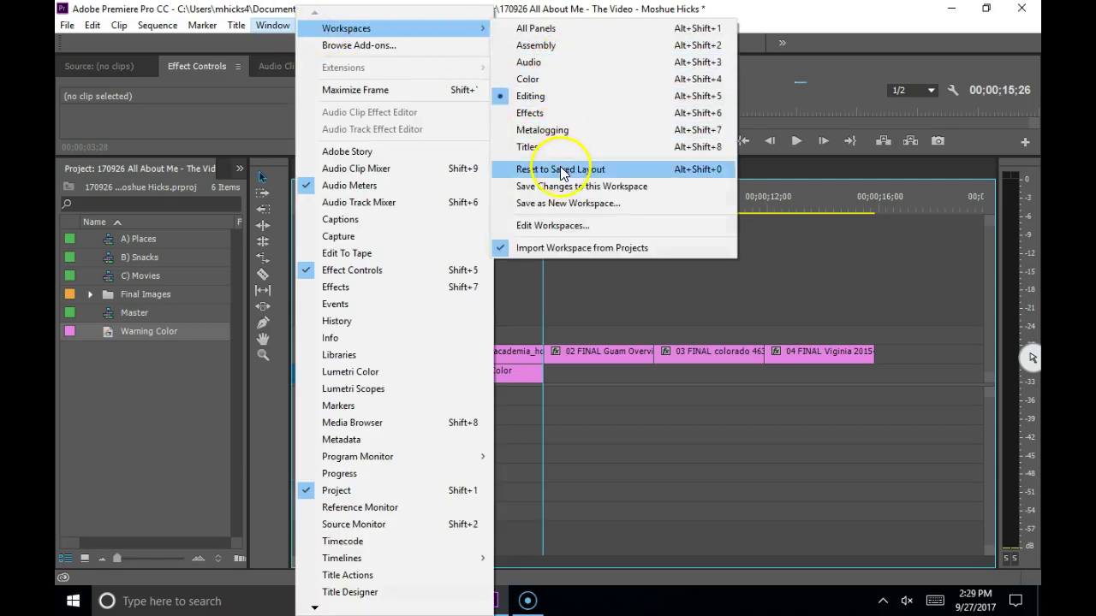
{"action": "left_click", "coordinate": [608, 170]}
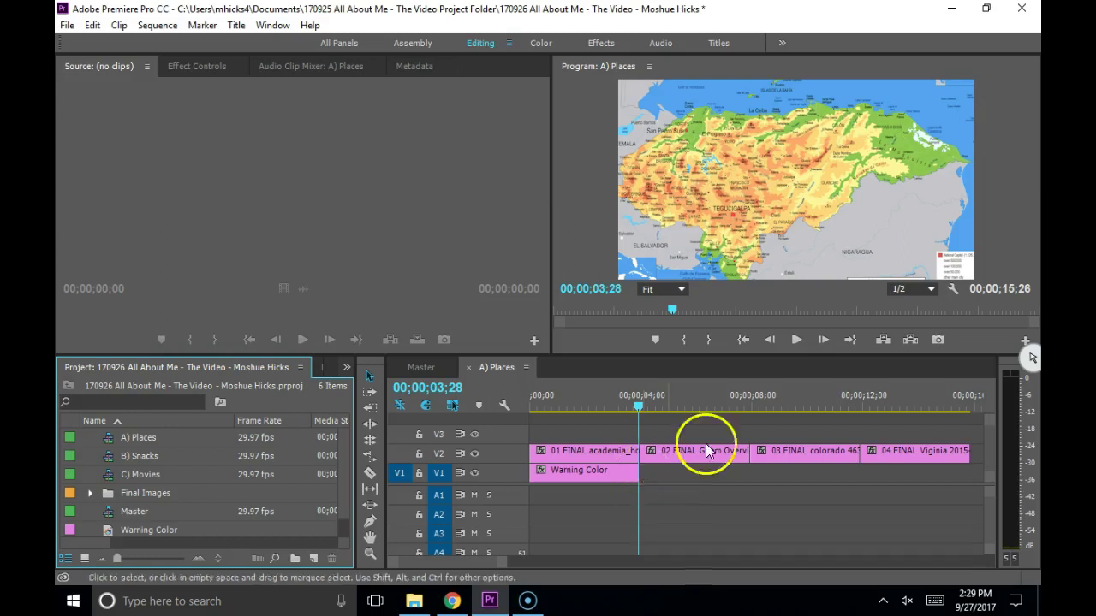
Extend the Warning Color clip on V1 to the end of the fourth image clip on V2, adjusting its end until both line up
{"action": "left_click_drag", "start_coordinate": [639, 473], "coordinate": [968, 480]}
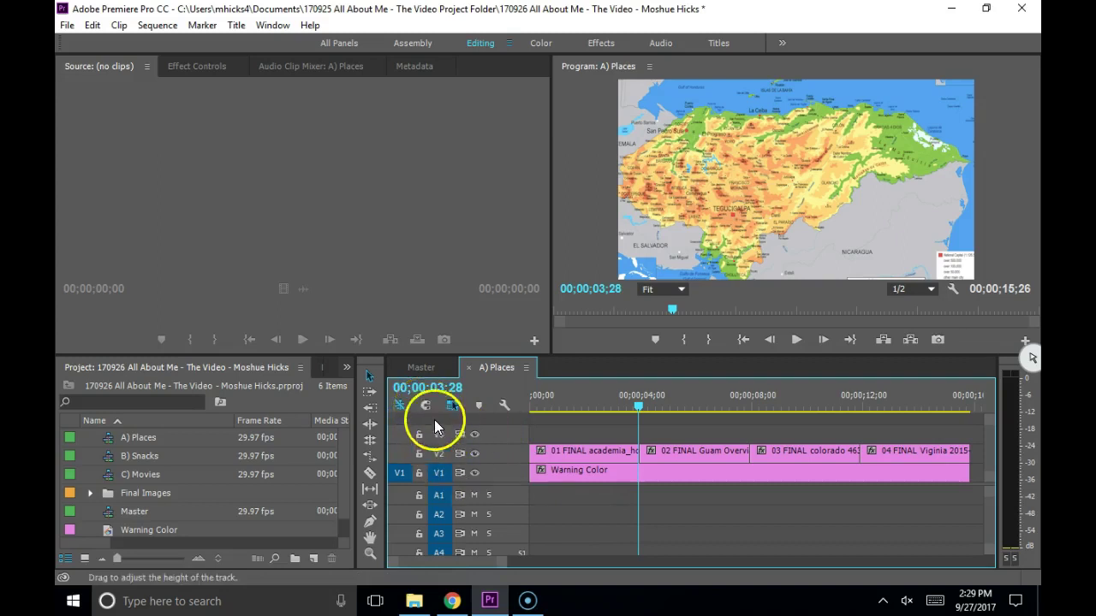
{"action": "mouse_move", "coordinate": [973, 471]}
{"action": "left_mouse_down"}
{"action": "mouse_move", "coordinate": [930, 478]}
{"action": "mouse_move", "coordinate": [963, 471]}
{"action": "left_mouse_up"}
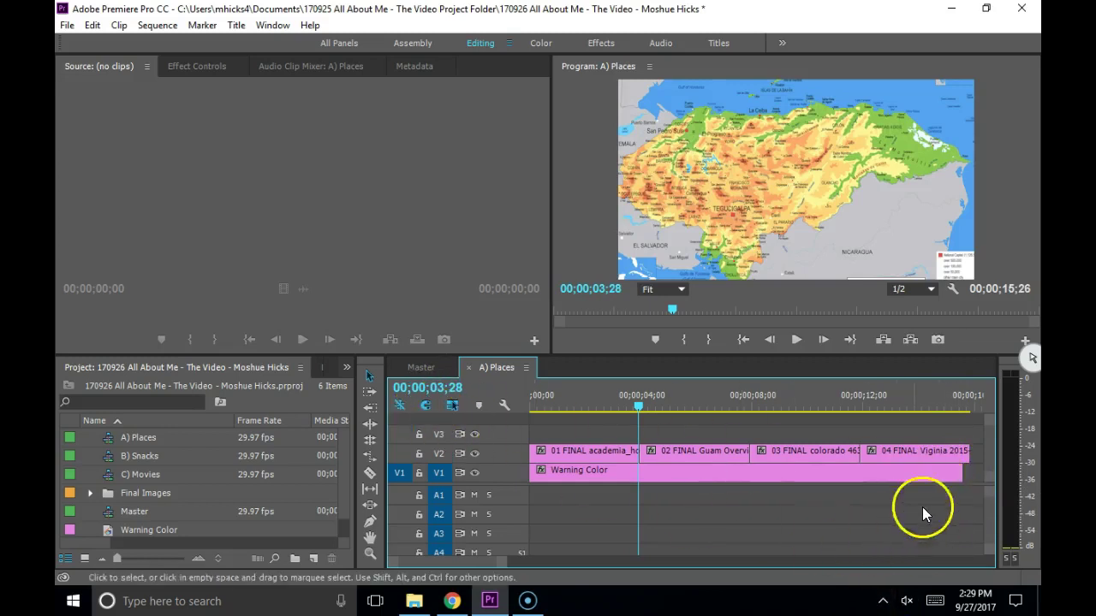
{"action": "mouse_move", "coordinate": [962, 470]}
{"action": "left_mouse_down"}
{"action": "mouse_move", "coordinate": [976, 459]}
{"action": "mouse_move", "coordinate": [955, 471]}
{"action": "left_mouse_up"}
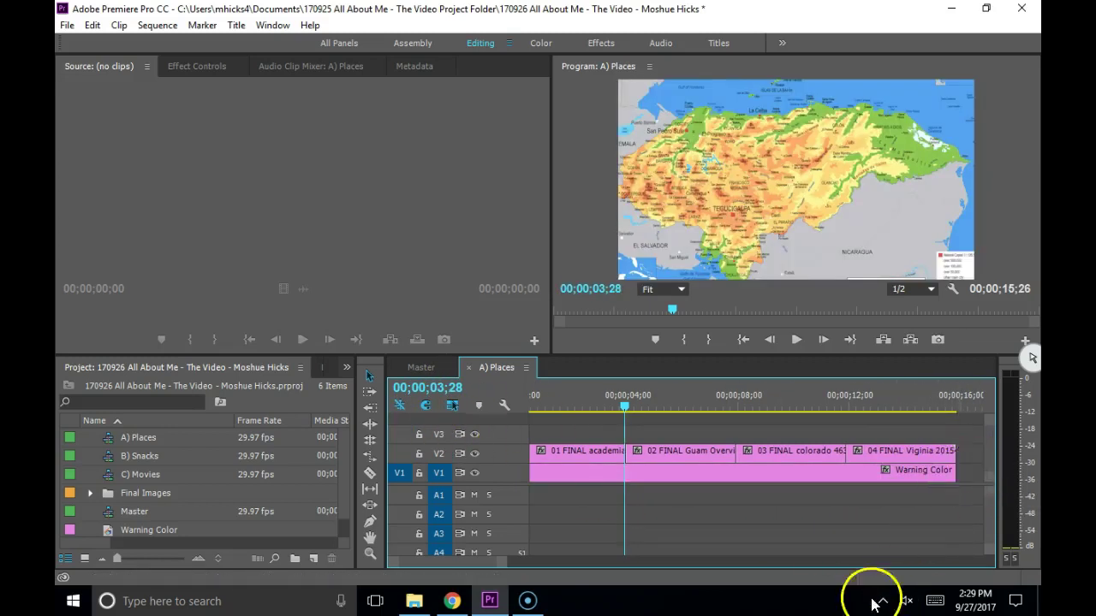
Return the playhead to the start of the sequence and select the 02 Guam and 03 Colorado image clips one after the other
{"action": "left_click_drag", "start_coordinate": [622, 404], "coordinate": [518, 408]}
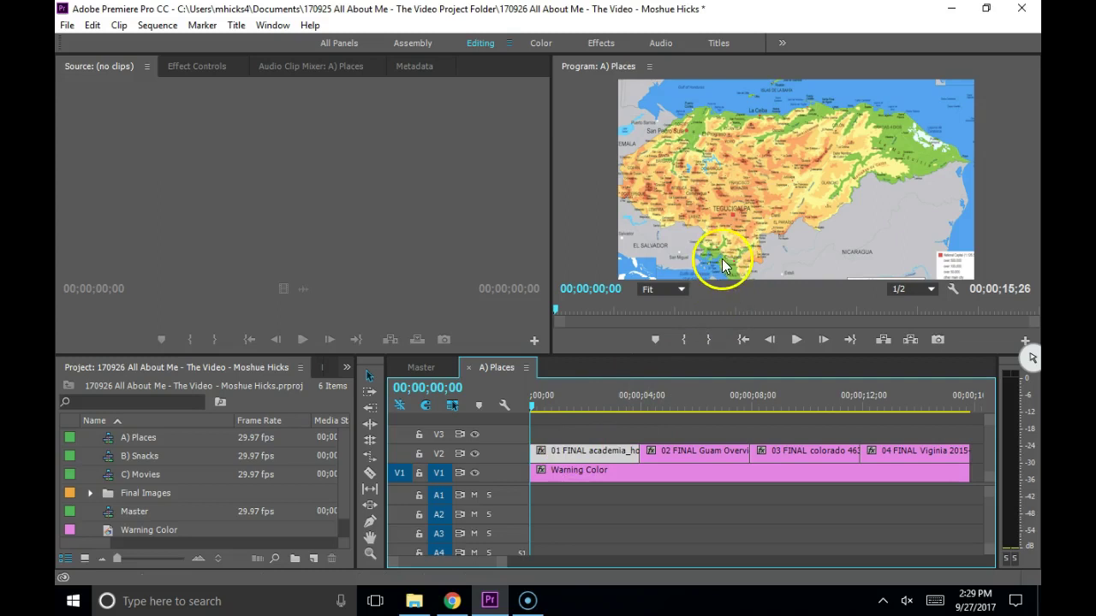
{"action": "left_click", "coordinate": [694, 454]}
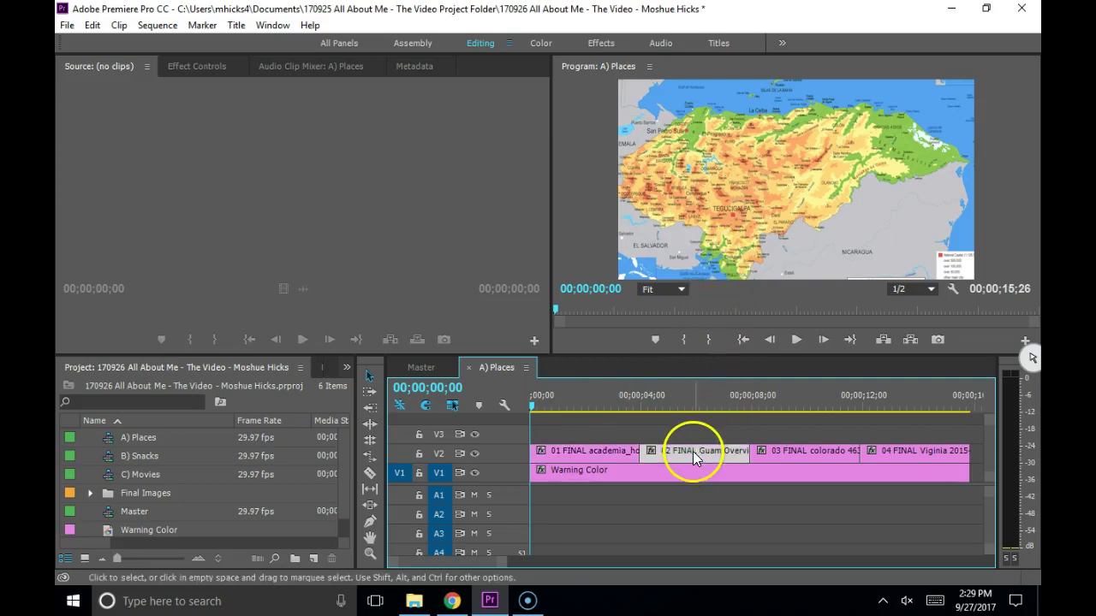
{"action": "left_click", "coordinate": [793, 452]}
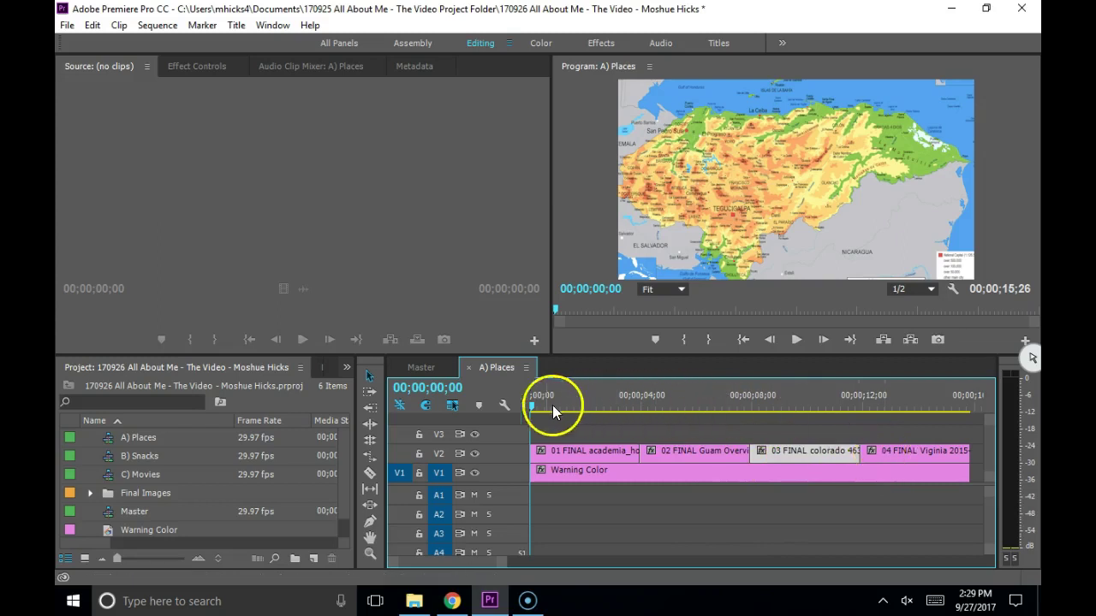
With the playhead at its start, scale the 01 Honduras map clip to 90 and reposition it to 959, 489
{"action": "left_click_drag", "start_coordinate": [529, 401], "coordinate": [629, 403]}
{"action": "left_click", "coordinate": [596, 453]}
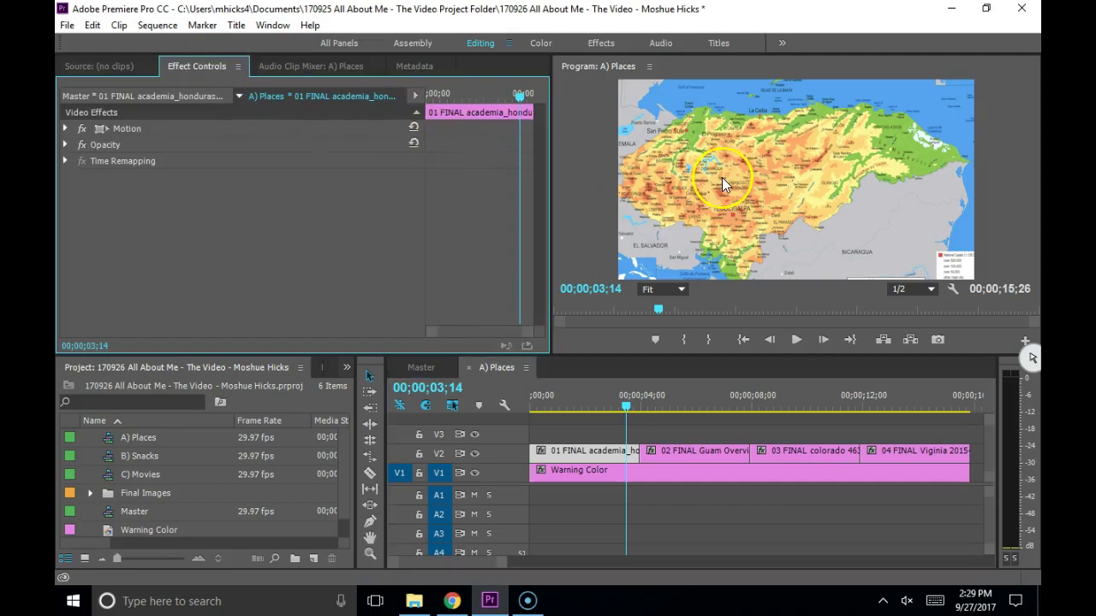
{"action": "left_click_drag", "start_coordinate": [517, 95], "coordinate": [418, 113]}
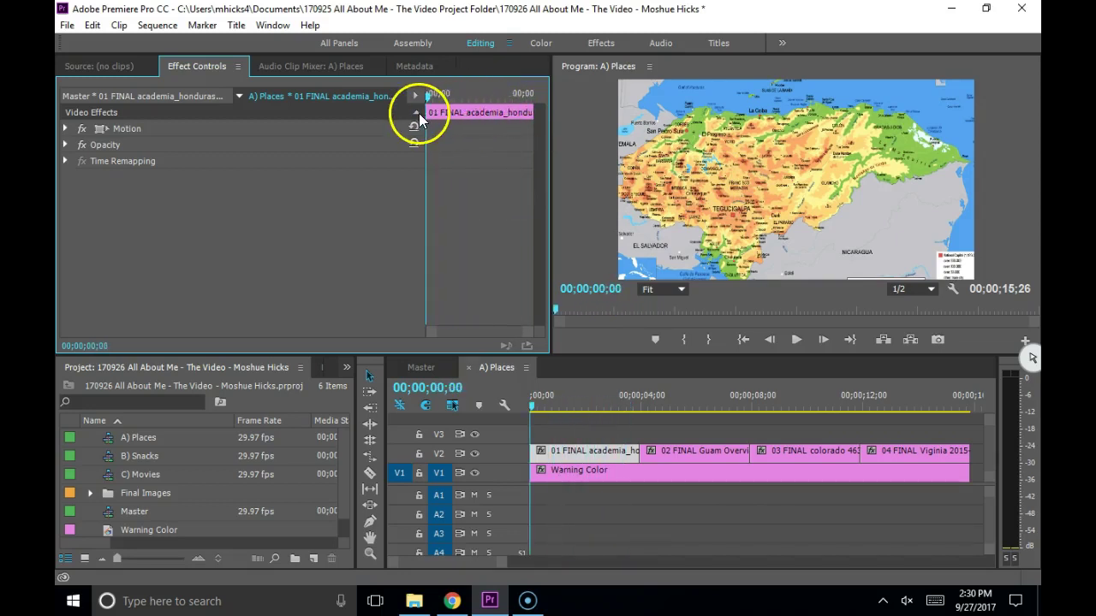
{"action": "left_click", "coordinate": [65, 128]}
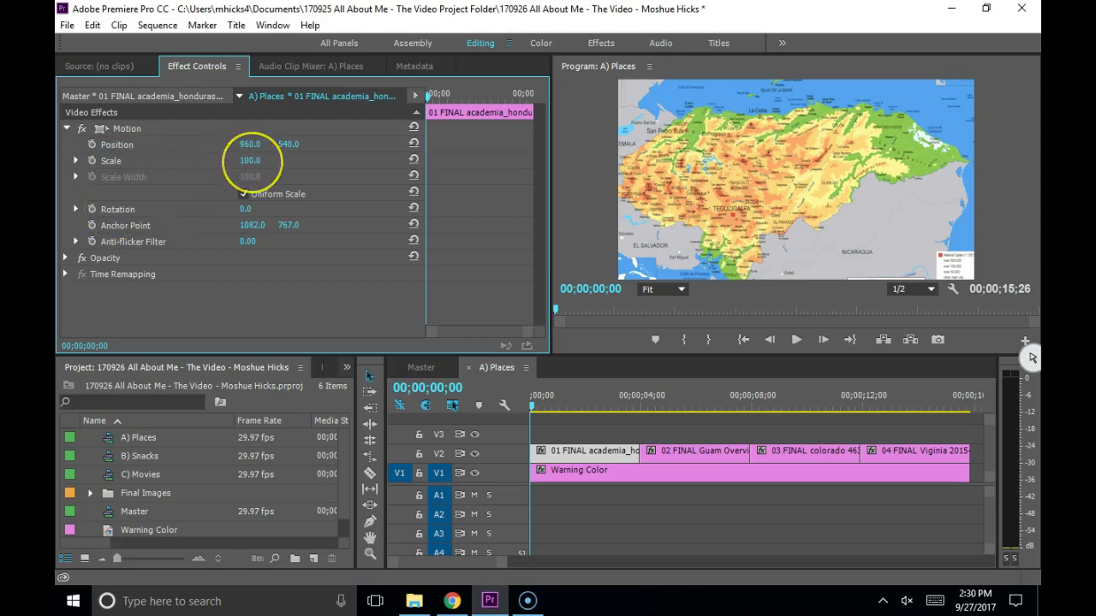
{"action": "left_click_drag", "start_coordinate": [249, 160], "coordinate": [372, 176]}
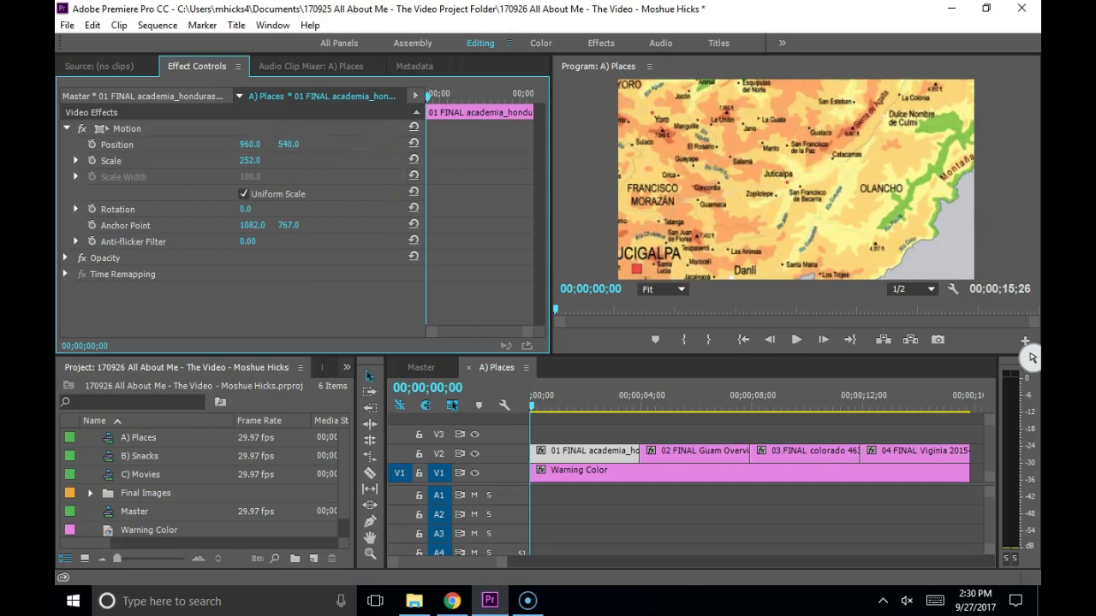
{"action": "left_click_drag", "start_coordinate": [1032, 358], "coordinate": [1030, 358]}
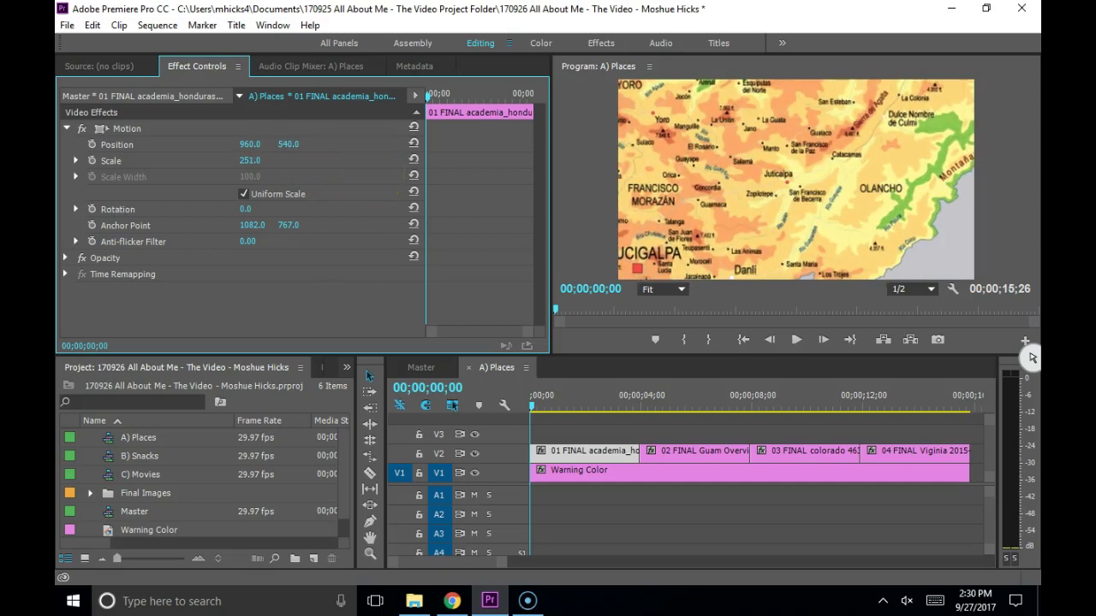
{"action": "left_click_drag", "start_coordinate": [360, 179], "coordinate": [278, 181]}
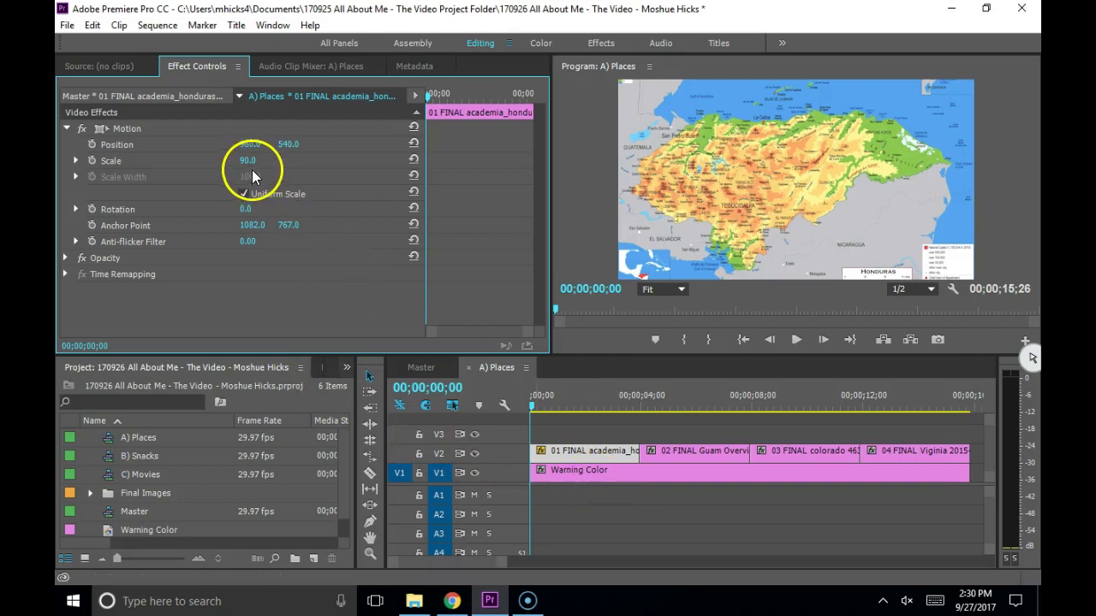
{"action": "left_click_drag", "start_coordinate": [249, 144], "coordinate": [299, 165]}
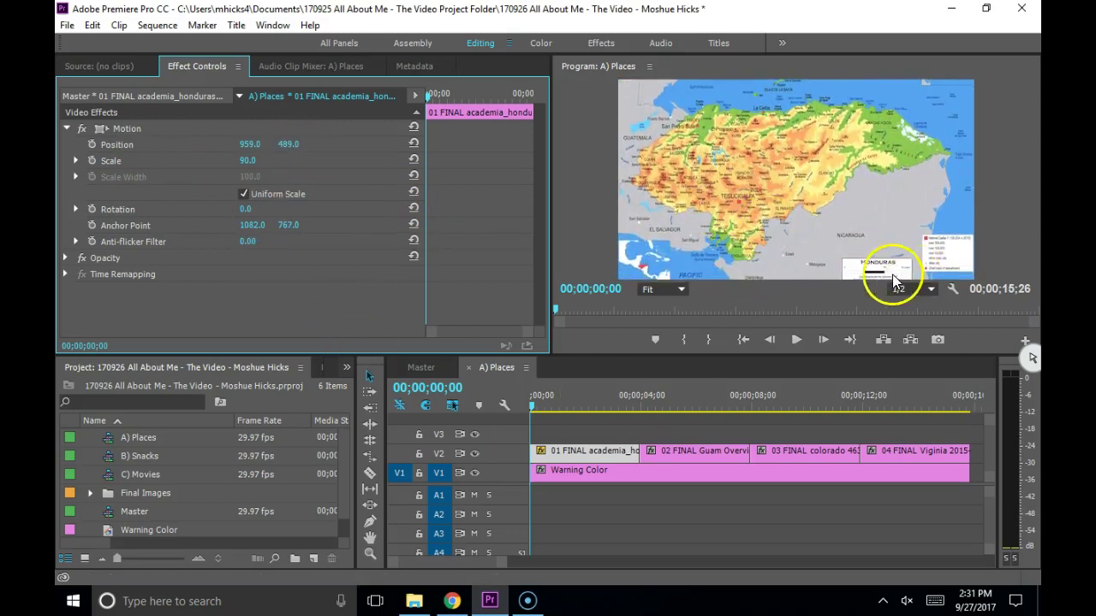
With the playhead at its start, scale the 02 Guam clip to 49 and set its horizontal position to 822
{"action": "left_click", "coordinate": [704, 452]}
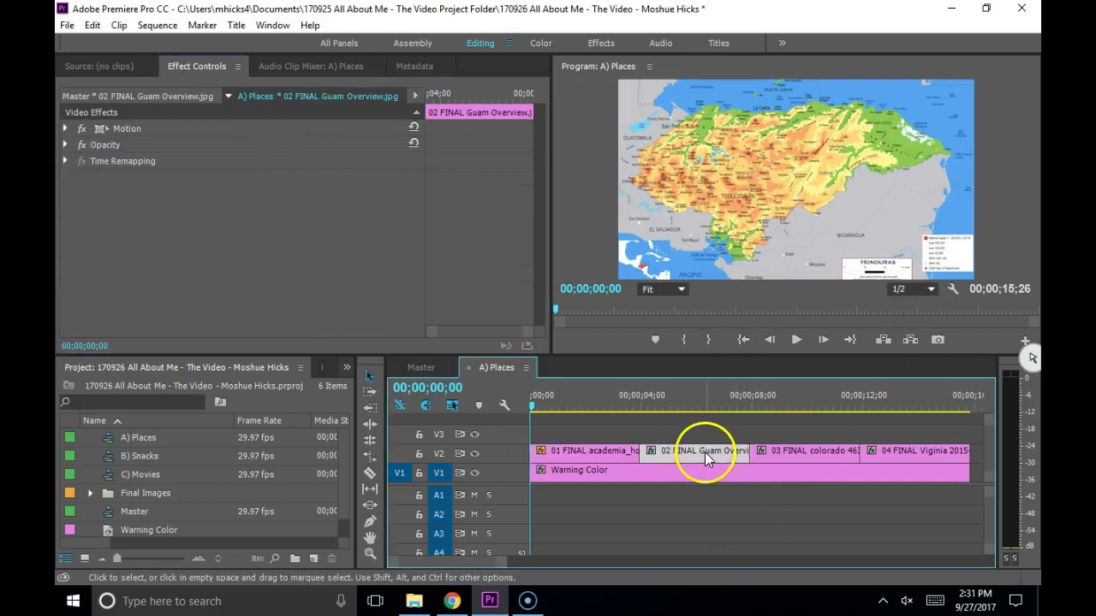
{"action": "left_click_drag", "start_coordinate": [465, 92], "coordinate": [426, 99]}
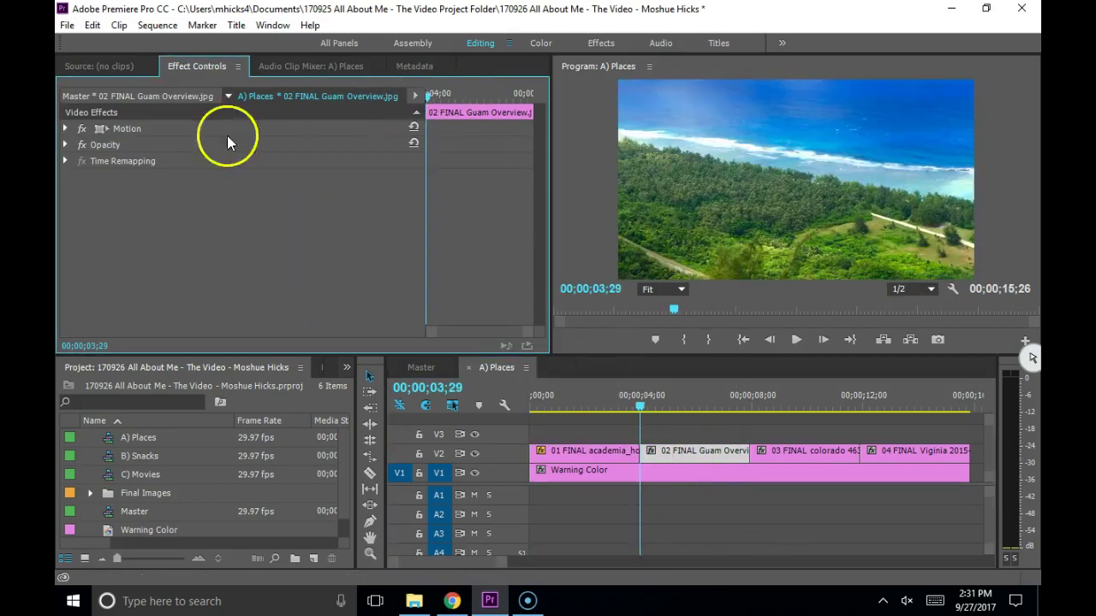
{"action": "left_click", "coordinate": [66, 128]}
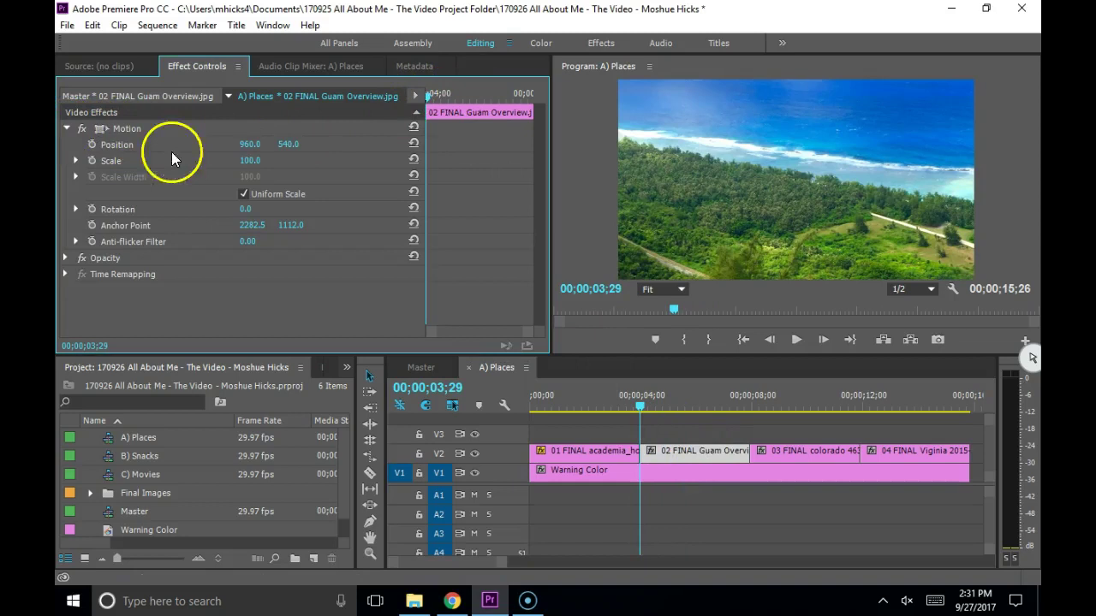
{"action": "left_click_drag", "start_coordinate": [250, 167], "coordinate": [213, 171]}
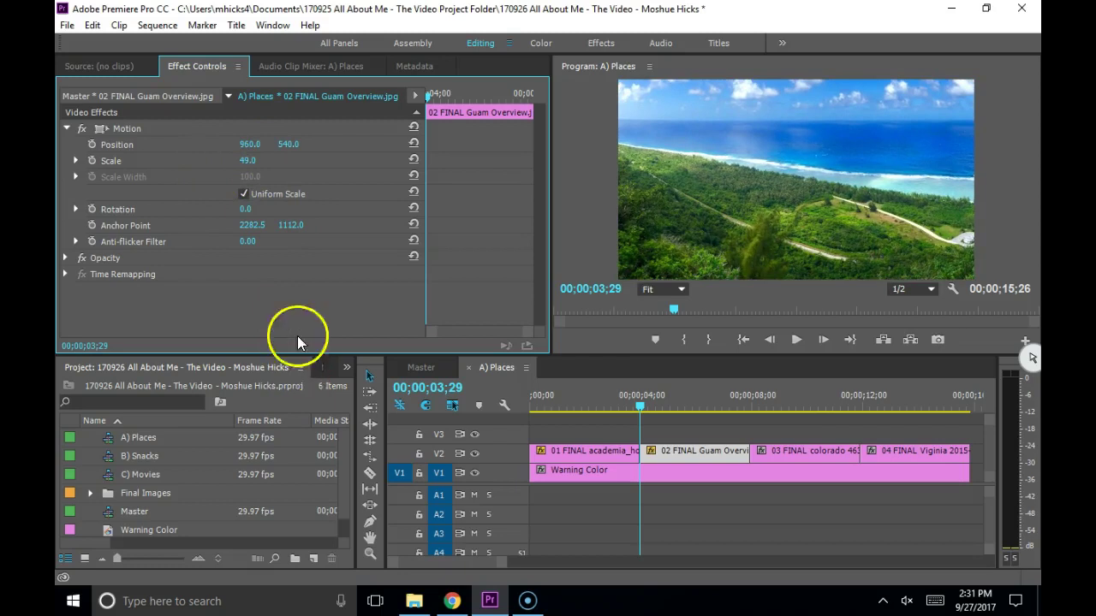
{"action": "left_click_drag", "start_coordinate": [247, 146], "coordinate": [320, 142]}
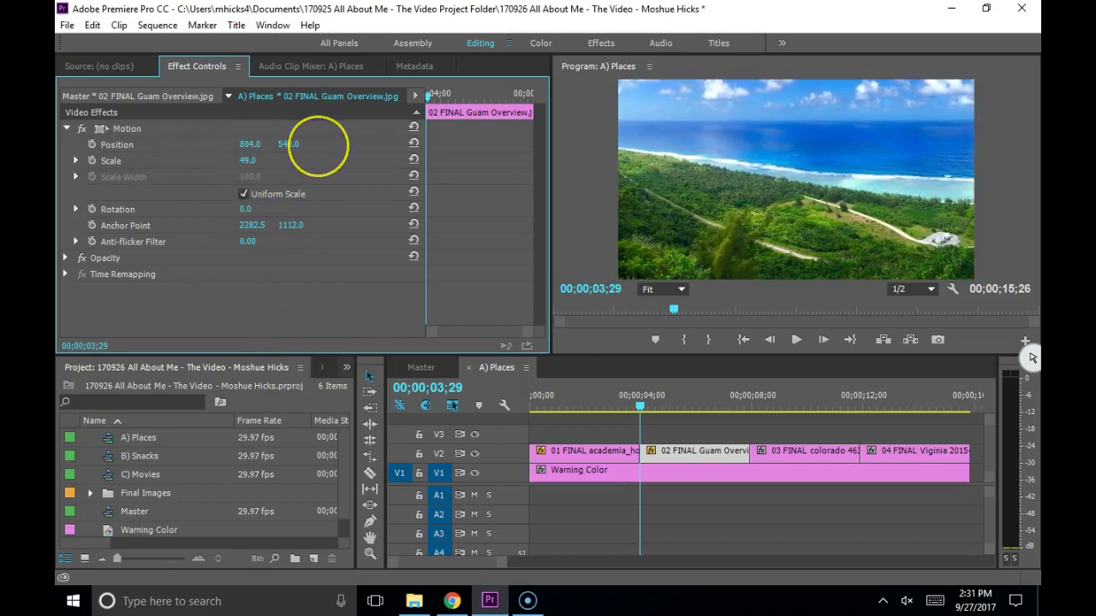
{"action": "left_click_drag", "start_coordinate": [403, 167], "coordinate": [336, 216]}
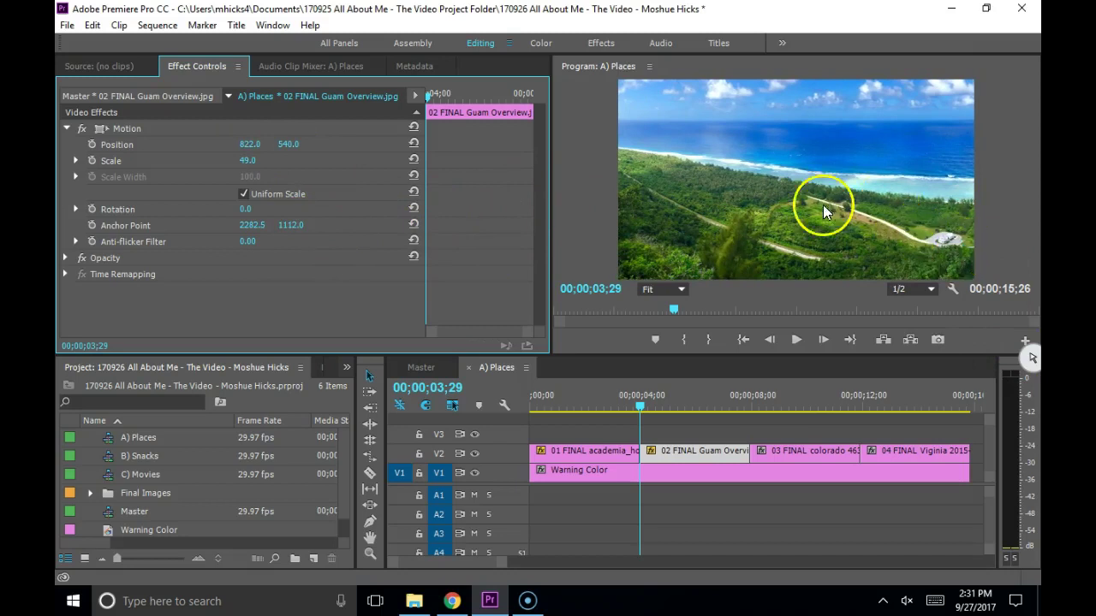
With the playhead at its start, set the 03 Colorado clip's horizontal position to 965 and its scale to 67 to cover the frame
{"action": "left_click", "coordinate": [769, 452]}
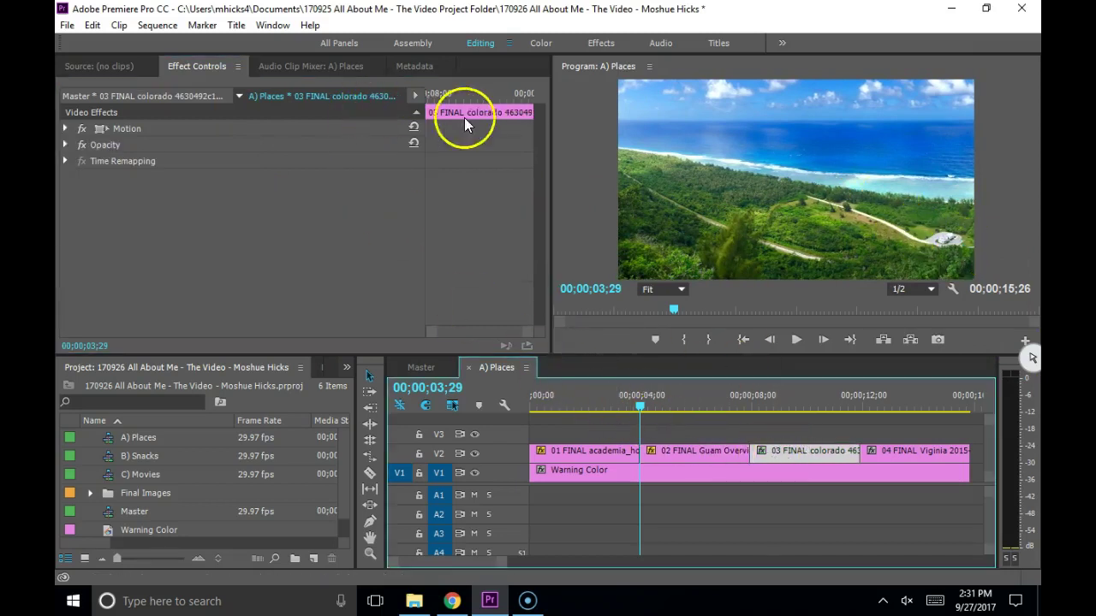
{"action": "left_click", "coordinate": [472, 95]}
{"action": "left_click_drag", "start_coordinate": [471, 95], "coordinate": [345, 96]}
{"action": "left_click", "coordinate": [66, 128]}
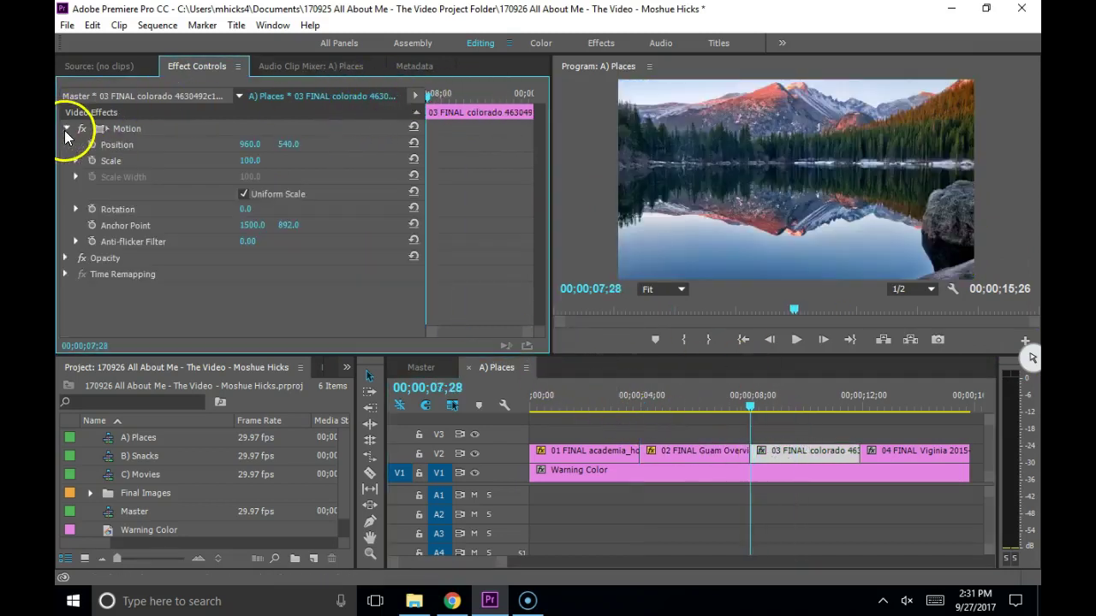
{"action": "left_click_drag", "start_coordinate": [250, 161], "coordinate": [256, 208]}
{"action": "left_click", "coordinate": [254, 144]}
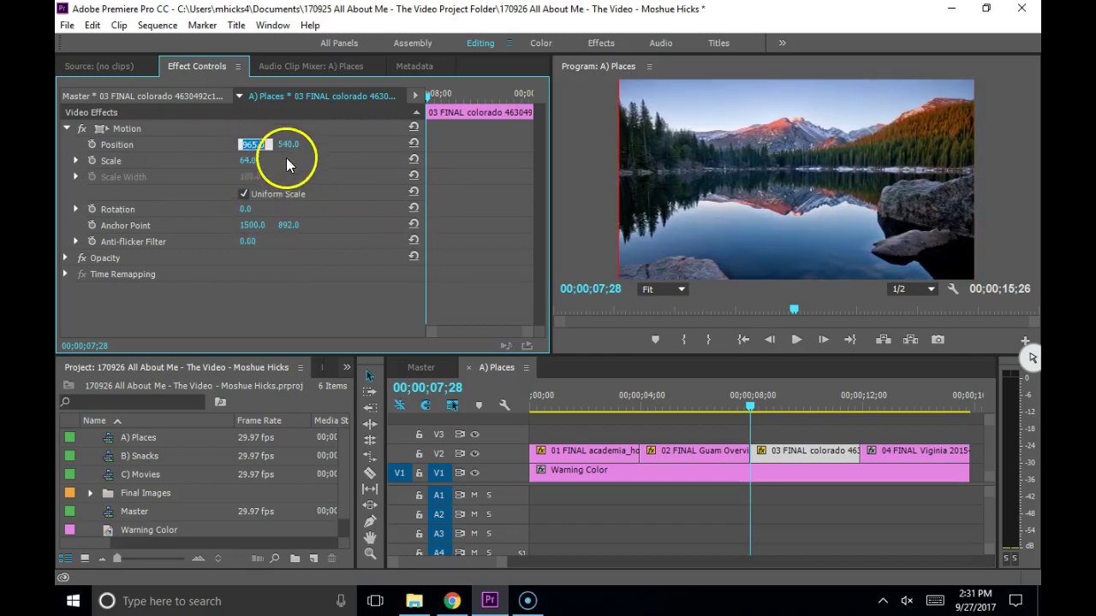
{"action": "key", "text": "Return"}
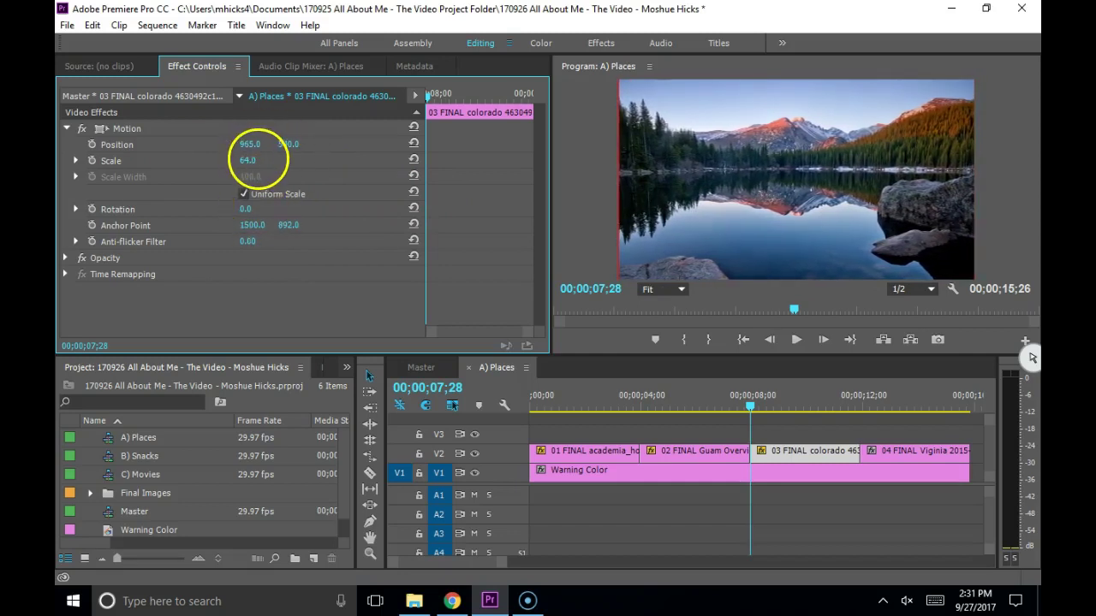
{"action": "mouse_move", "coordinate": [245, 166]}
{"action": "left_mouse_down"}
{"action": "mouse_move", "coordinate": [265, 167]}
{"action": "mouse_move", "coordinate": [256, 166]}
{"action": "left_mouse_up"}
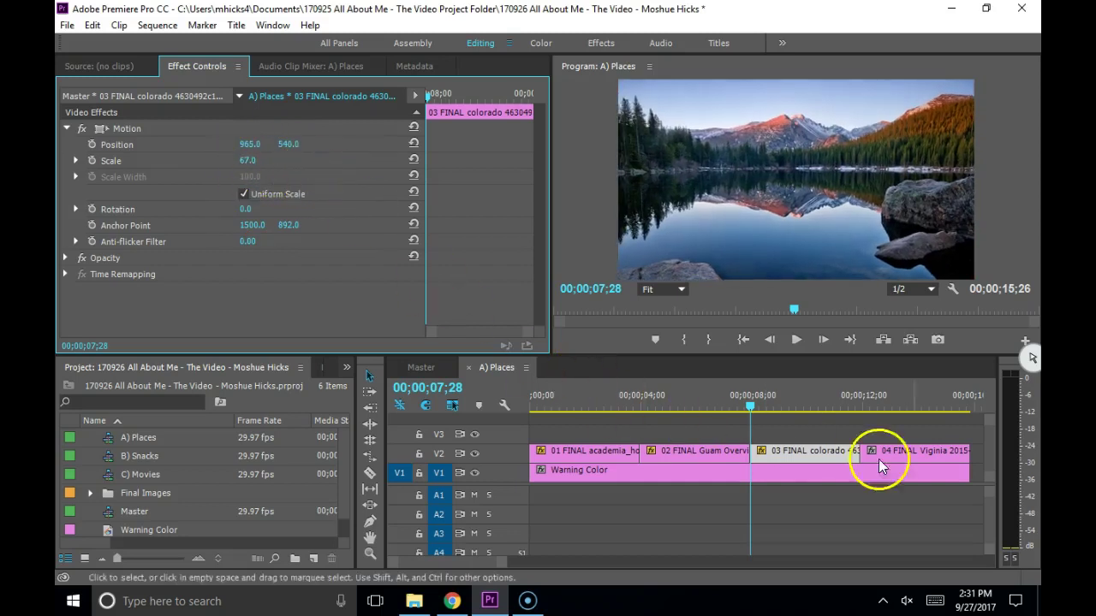
Scale the 04 Virginia clip to 61 with its vertical position at 632, and return the playhead to the sequence start
{"action": "left_click", "coordinate": [916, 453]}
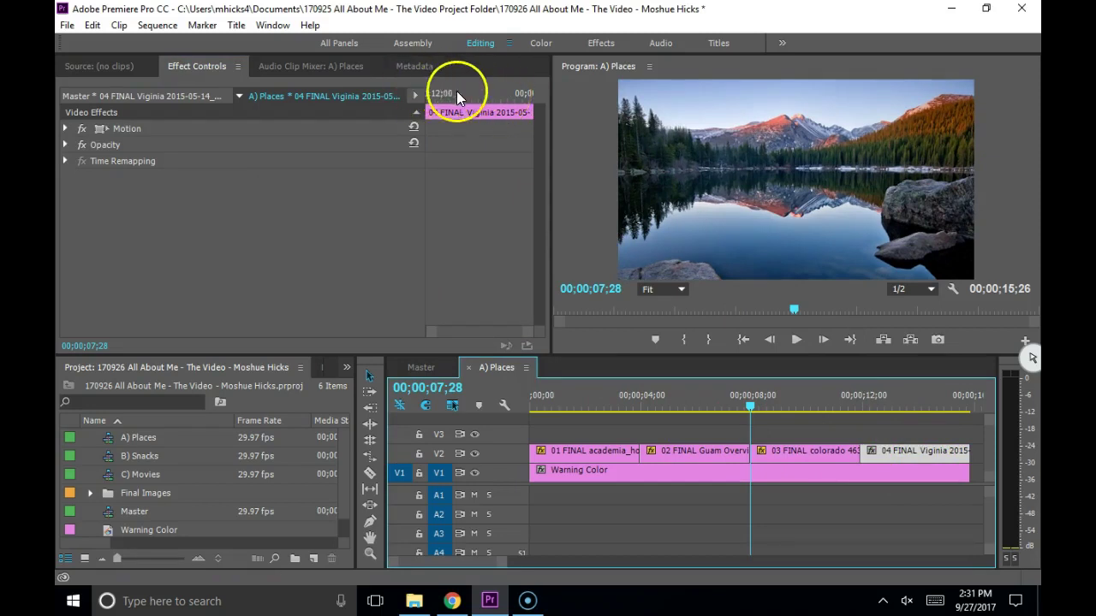
{"action": "left_click_drag", "start_coordinate": [486, 92], "coordinate": [429, 105]}
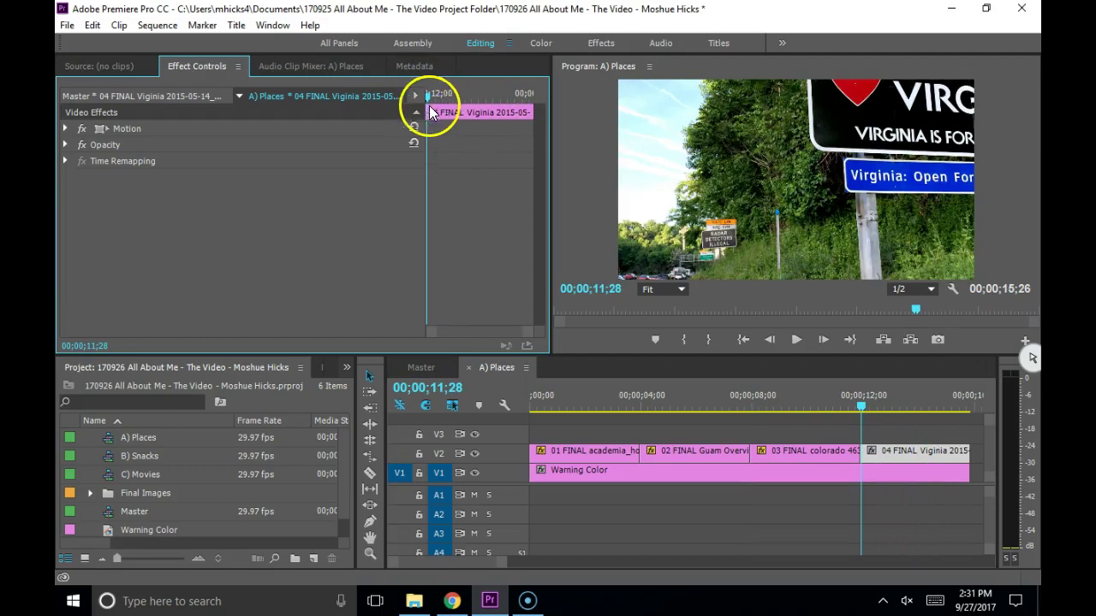
{"action": "left_click", "coordinate": [65, 128]}
{"action": "left_click_drag", "start_coordinate": [246, 162], "coordinate": [220, 165]}
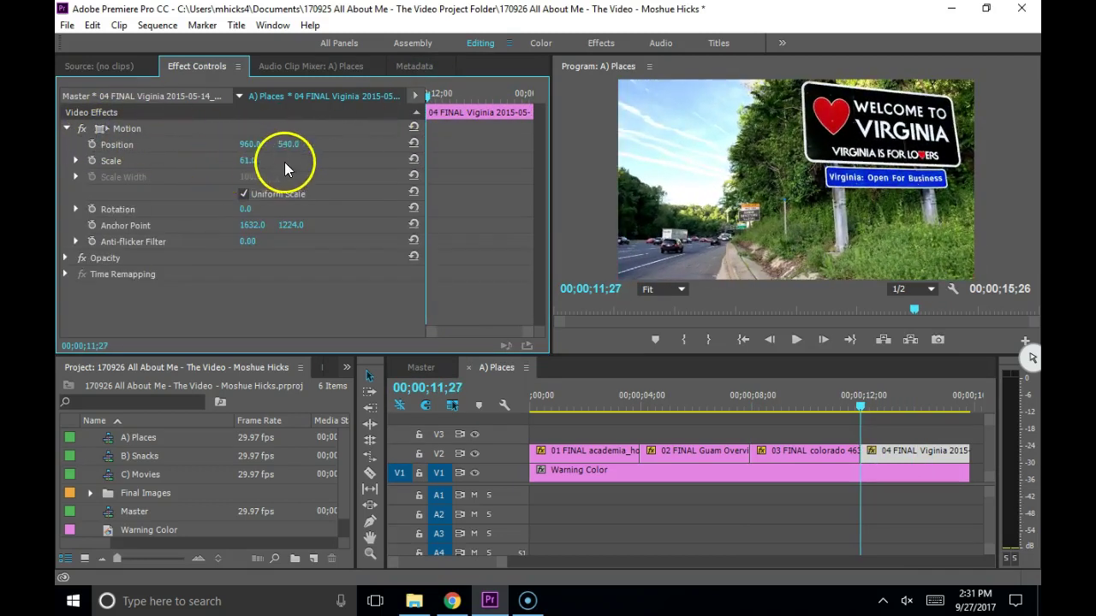
{"action": "left_click_drag", "start_coordinate": [285, 144], "coordinate": [357, 171]}
{"action": "left_click_drag", "start_coordinate": [543, 396], "coordinate": [503, 481]}
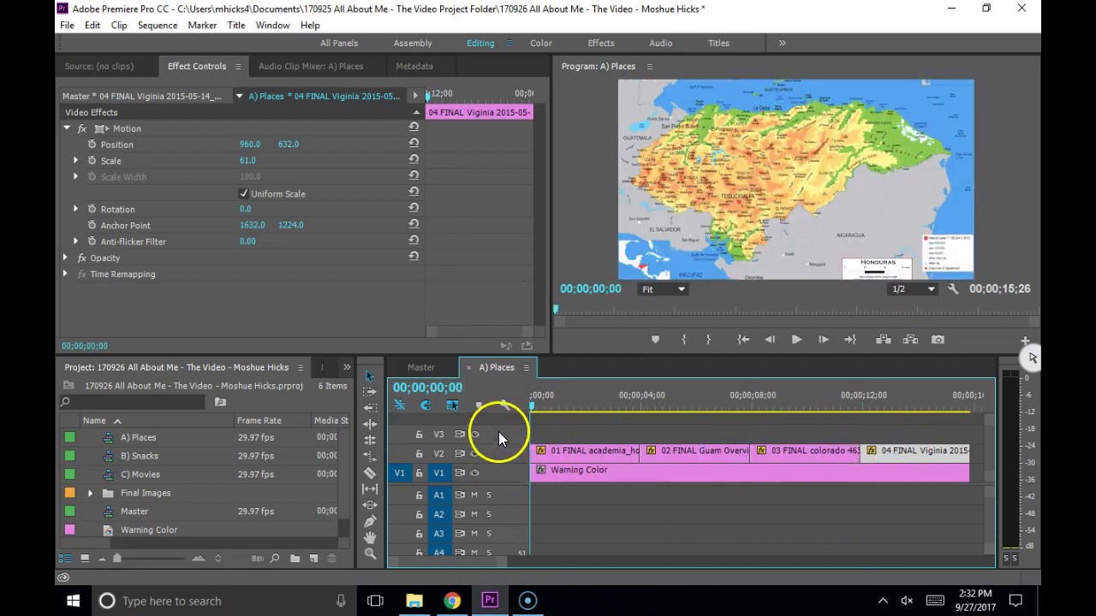